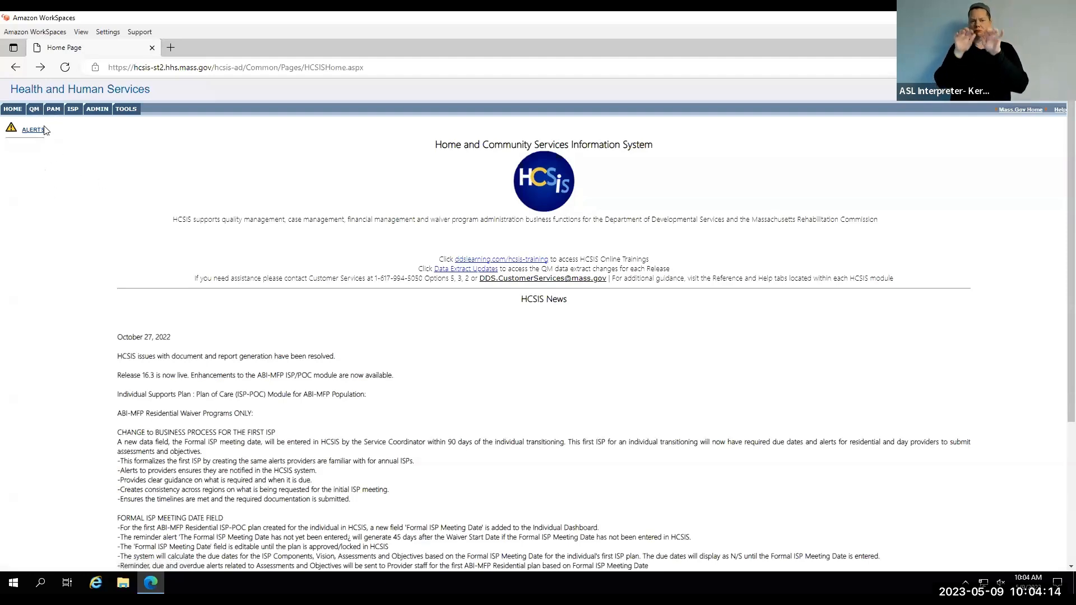
Open the individual/event search for Event Data Entry in the Incident Management area of QM.
{"action": "left_click", "coordinate": [35, 112]}
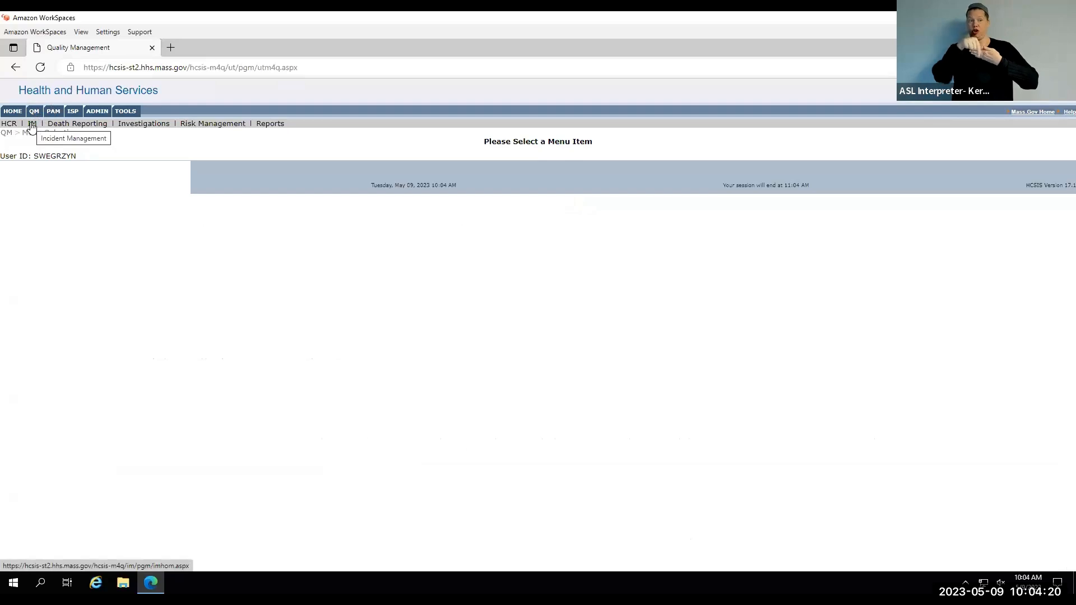
{"action": "left_click", "coordinate": [32, 124]}
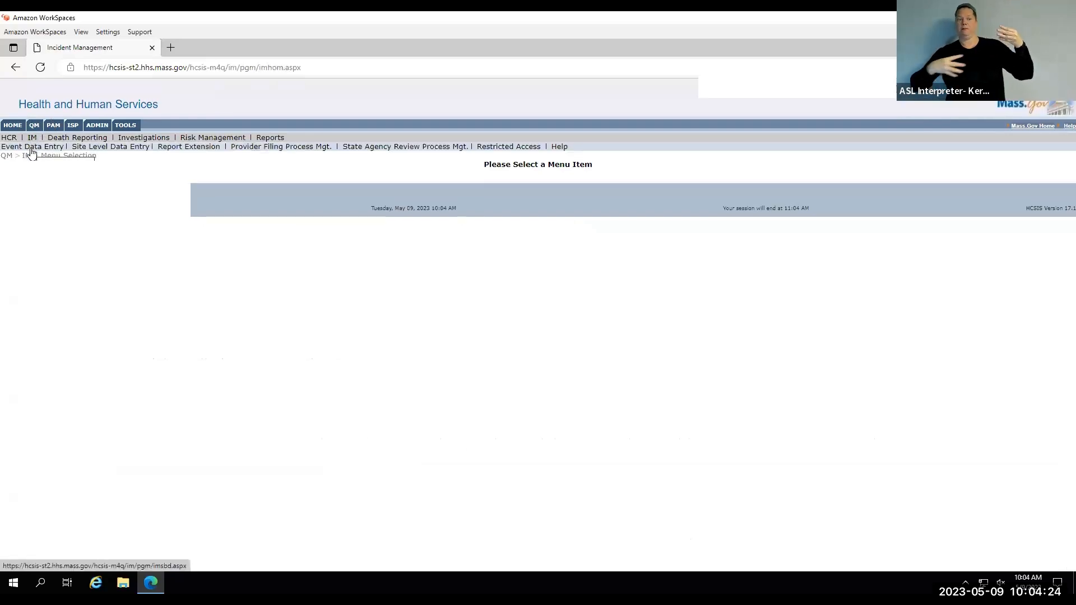
{"action": "left_click", "coordinate": [31, 149]}
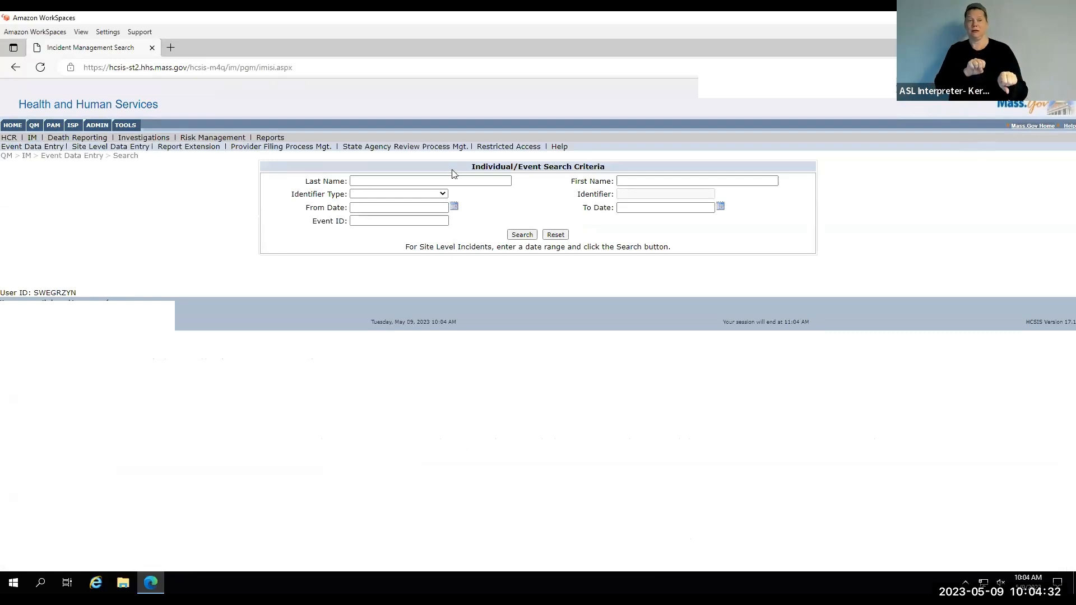
{"action": "left_click_drag", "start_coordinate": [463, 167], "coordinate": [608, 171]}
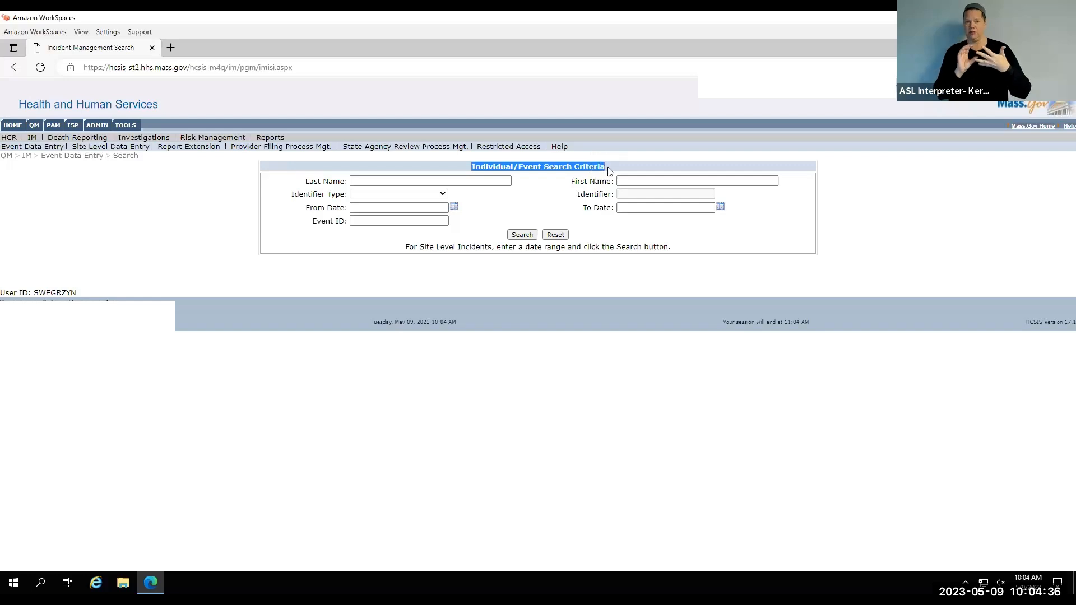
{"action": "left_click", "coordinate": [472, 207]}
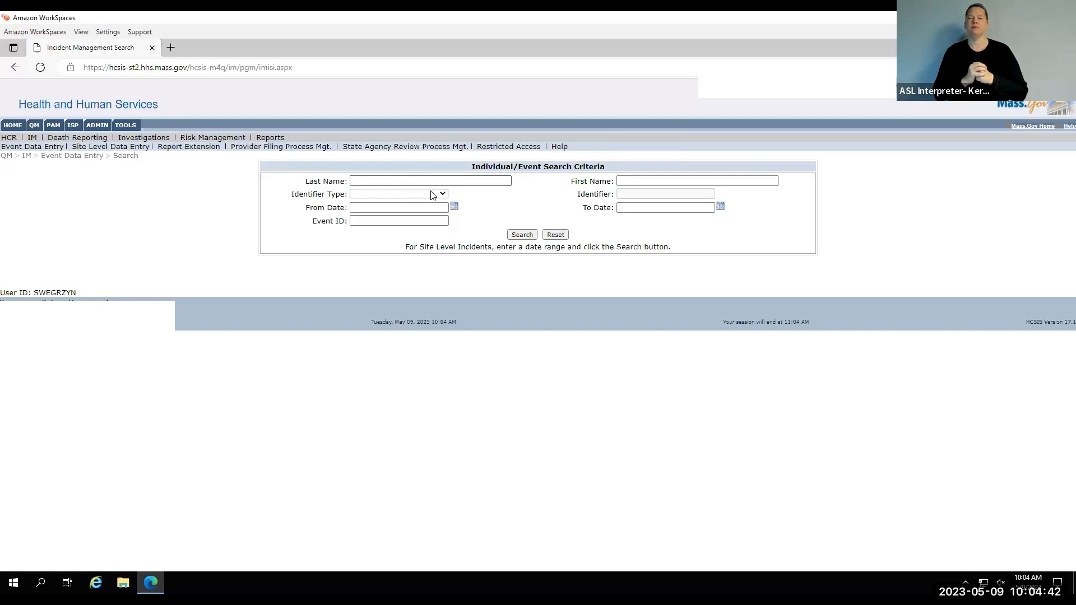
Search for the individual using the Eligibility Number identifier type and the person's eligibility number.
{"action": "left_click", "coordinate": [443, 195]}
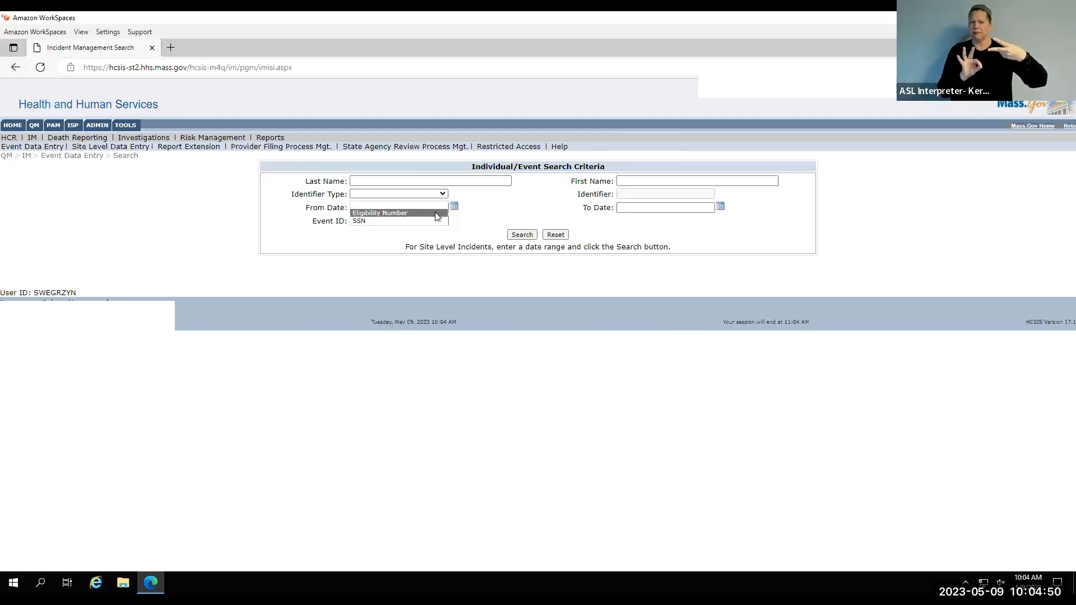
{"action": "left_click", "coordinate": [436, 213]}
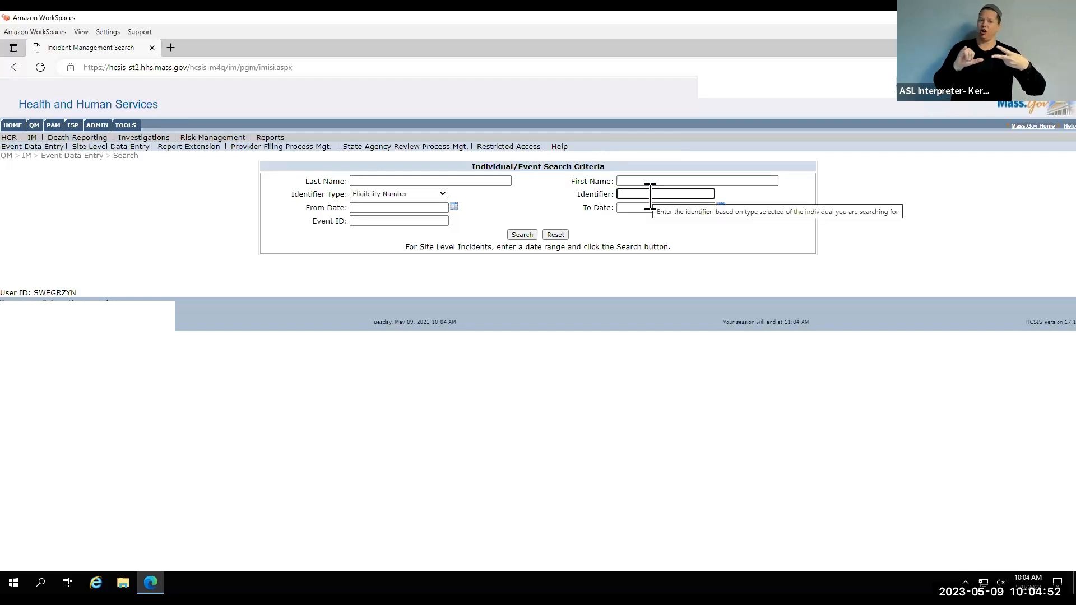
{"action": "left_click", "coordinate": [571, 328]}
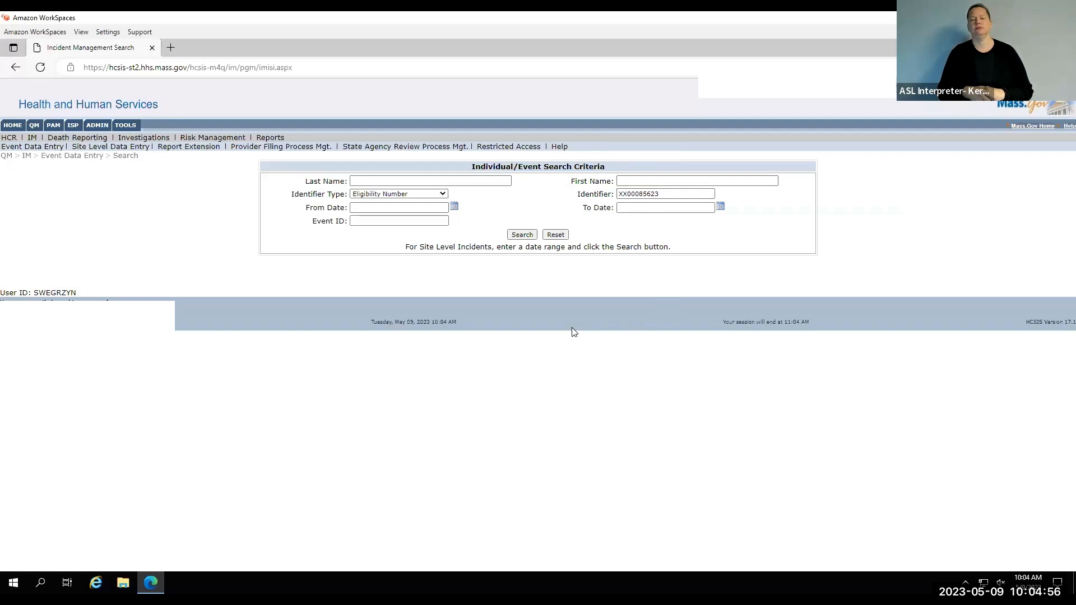
{"action": "left_click", "coordinate": [522, 235]}
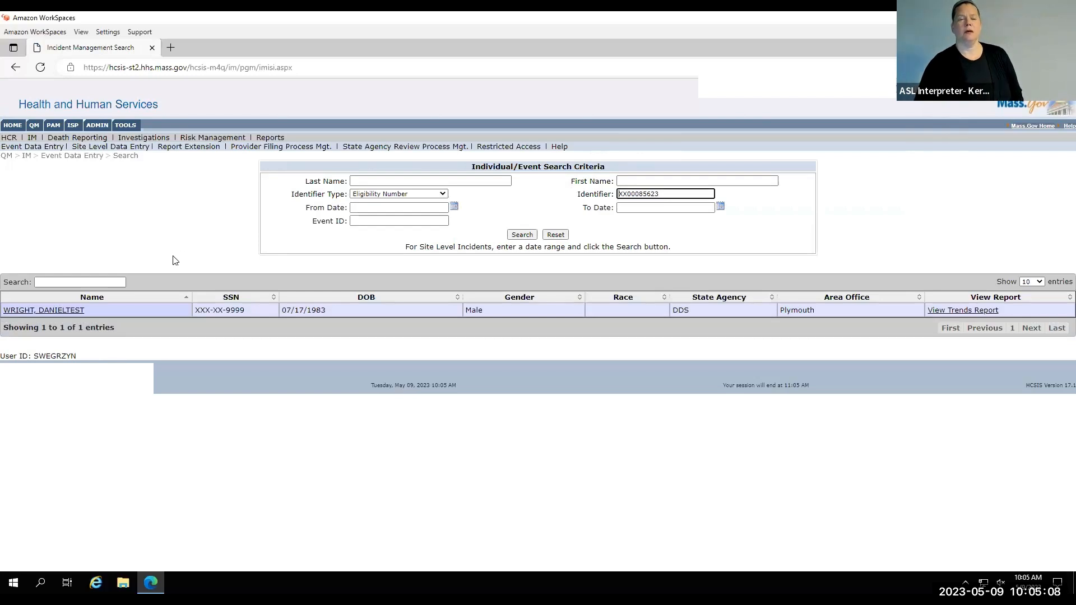
Open the individual found by the search and start a new restraint report for them.
{"action": "left_click", "coordinate": [20, 312]}
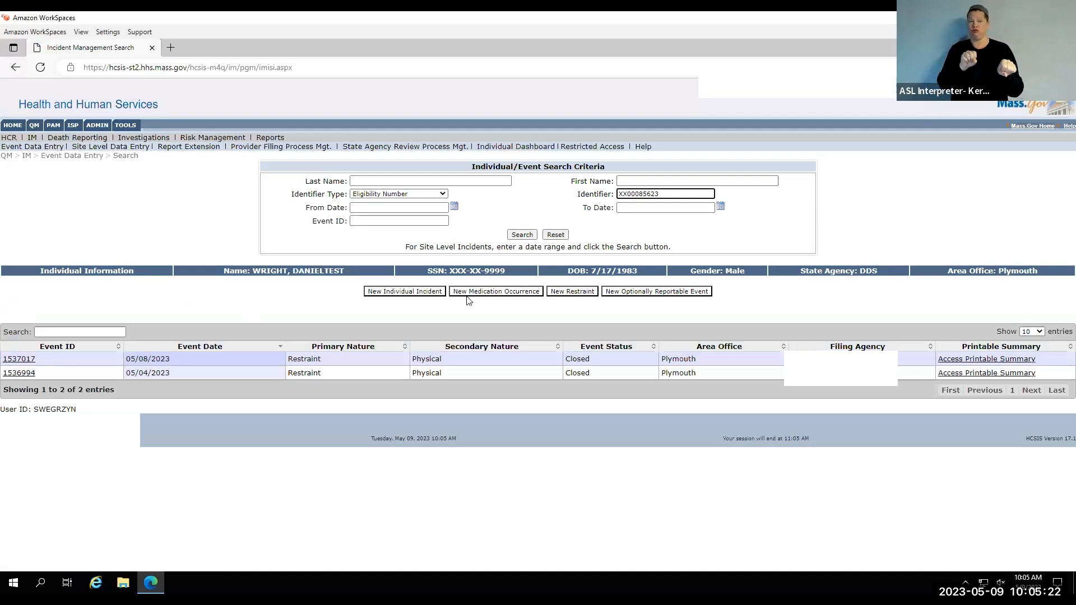
{"action": "left_click", "coordinate": [562, 293]}
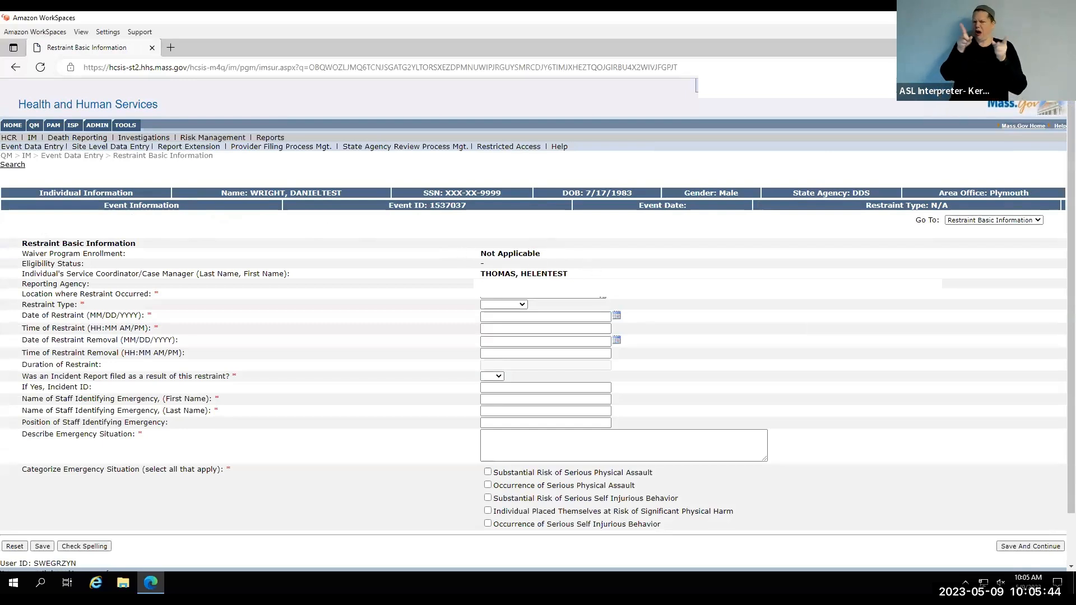
Set the restraint type to Physical in the restraint basic information.
{"action": "left_click", "coordinate": [603, 297]}
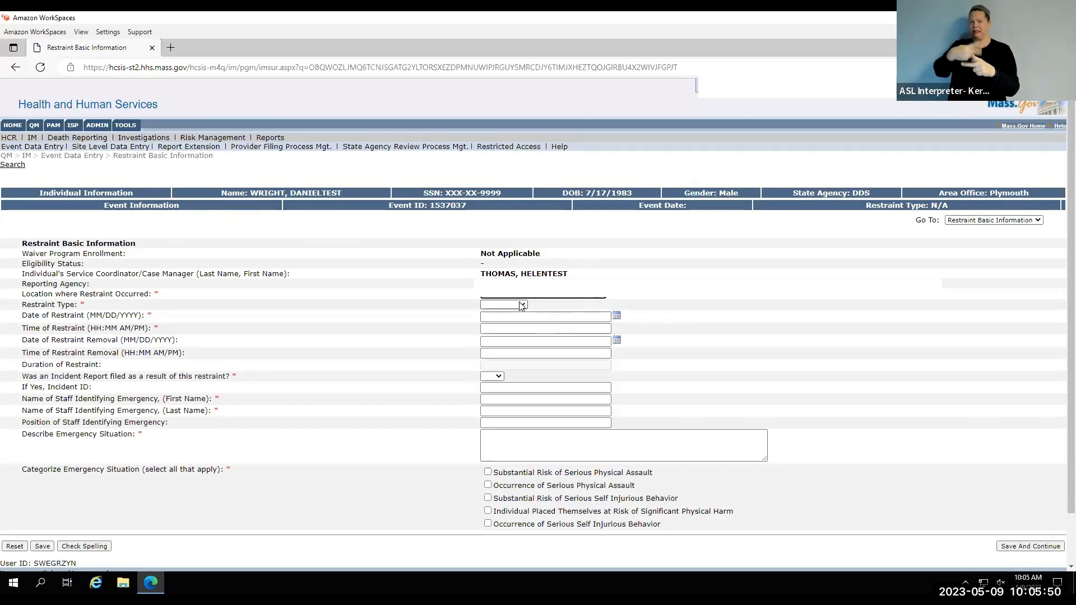
{"action": "left_click", "coordinate": [522, 306]}
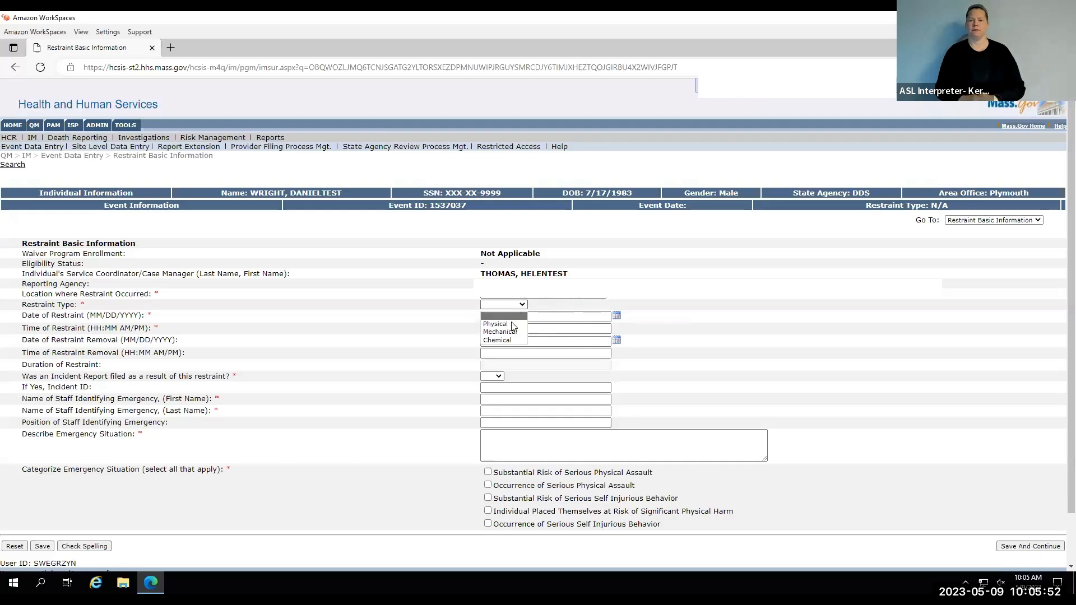
{"action": "left_click", "coordinate": [514, 323]}
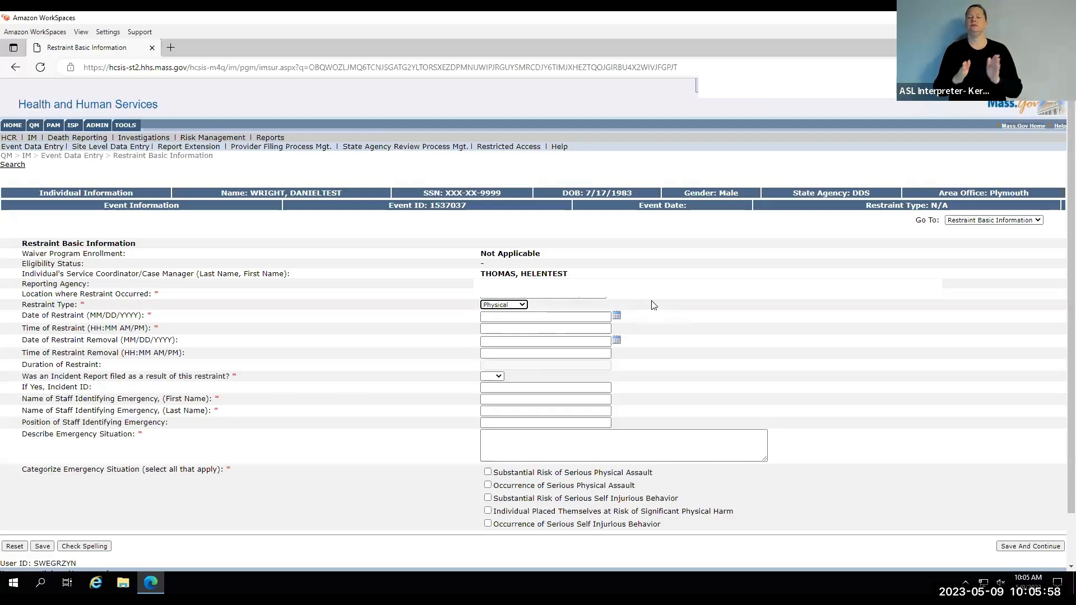
Set the date of restraint to 05/09/2023 and the time of restraint to 08:30 AM.
{"action": "left_click", "coordinate": [616, 317]}
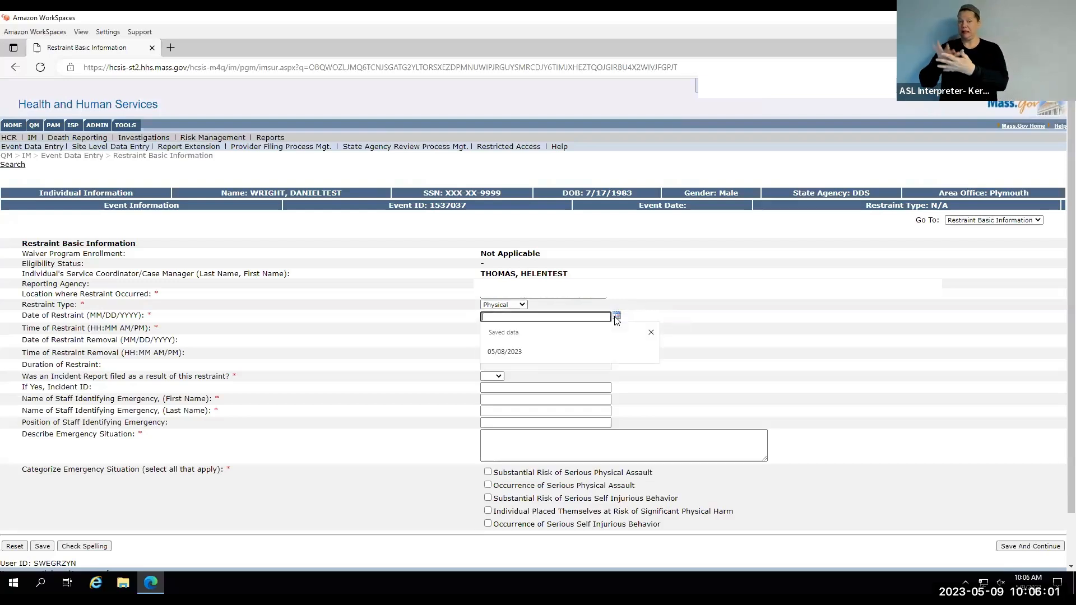
{"action": "left_click", "coordinate": [650, 352]}
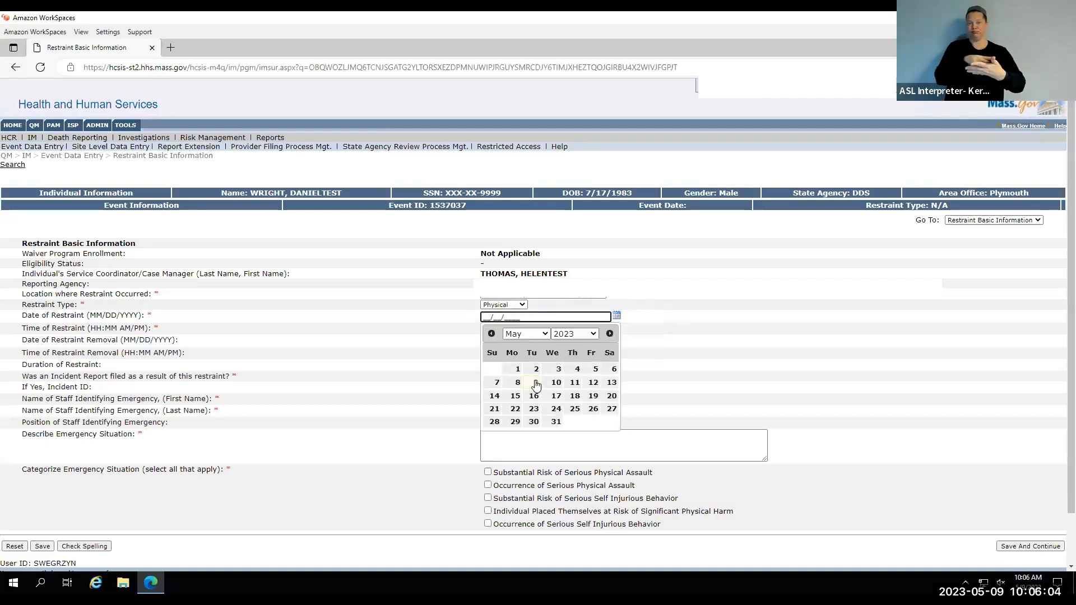
{"action": "left_click", "coordinate": [535, 383]}
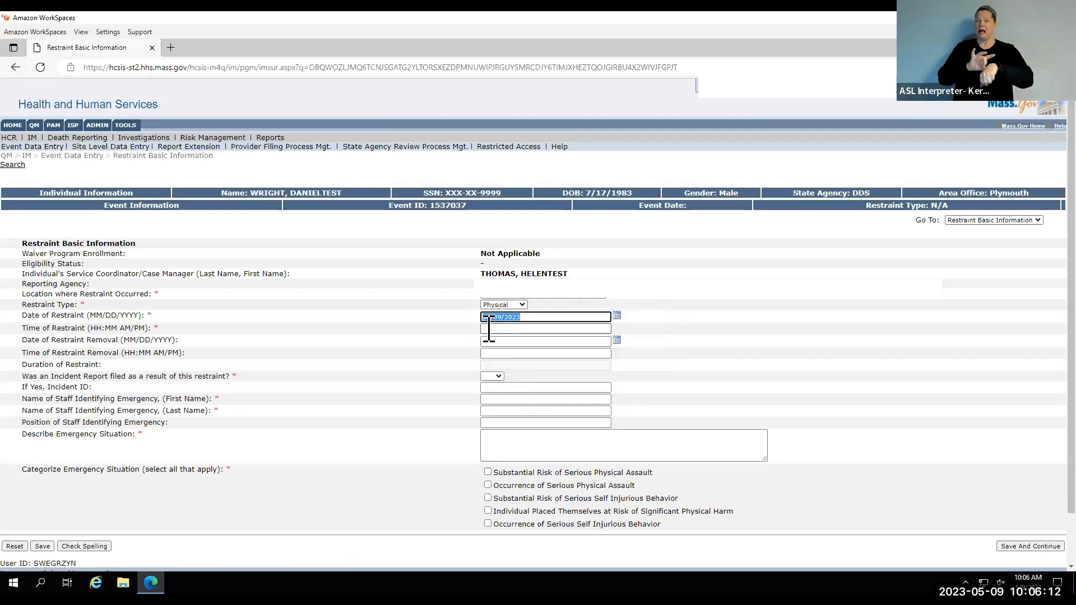
{"action": "left_click", "coordinate": [489, 329]}
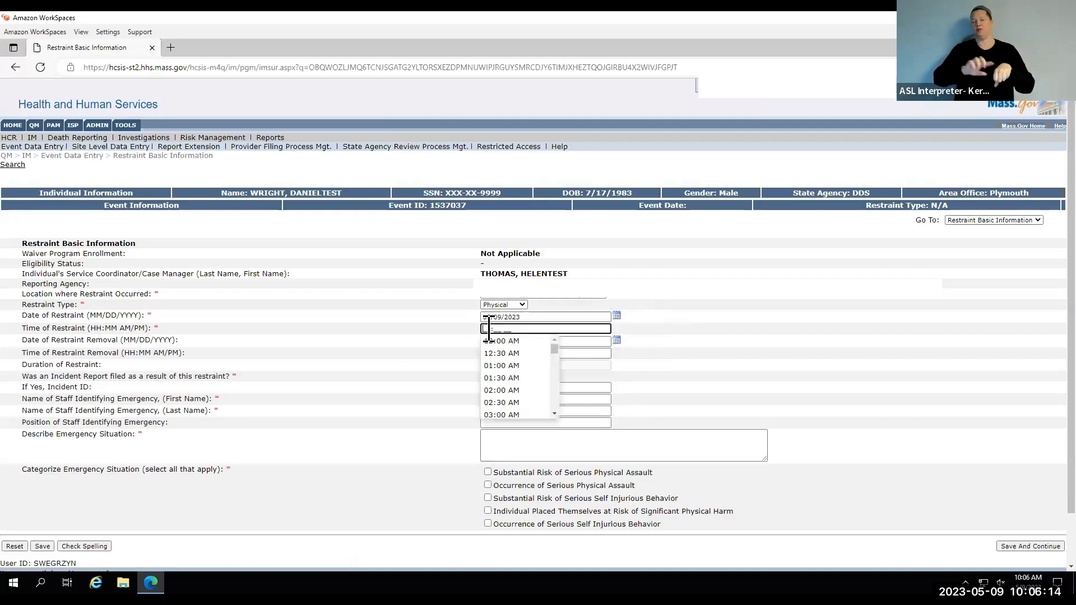
{"action": "scroll", "coordinate": [495, 347], "scroll_direction": "down", "scroll_amount": 3}
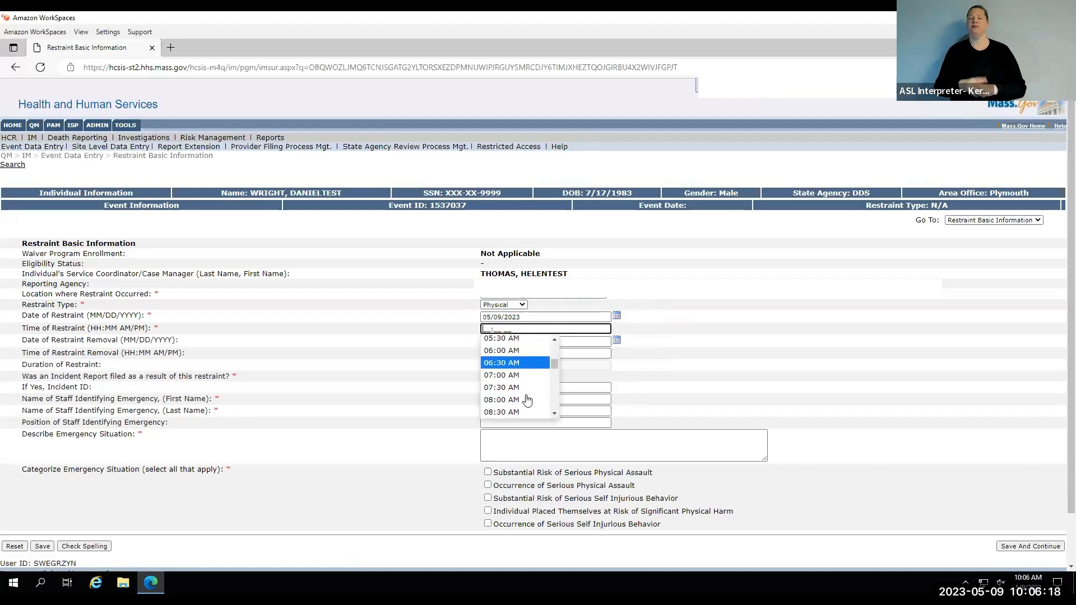
{"action": "left_click", "coordinate": [528, 413]}
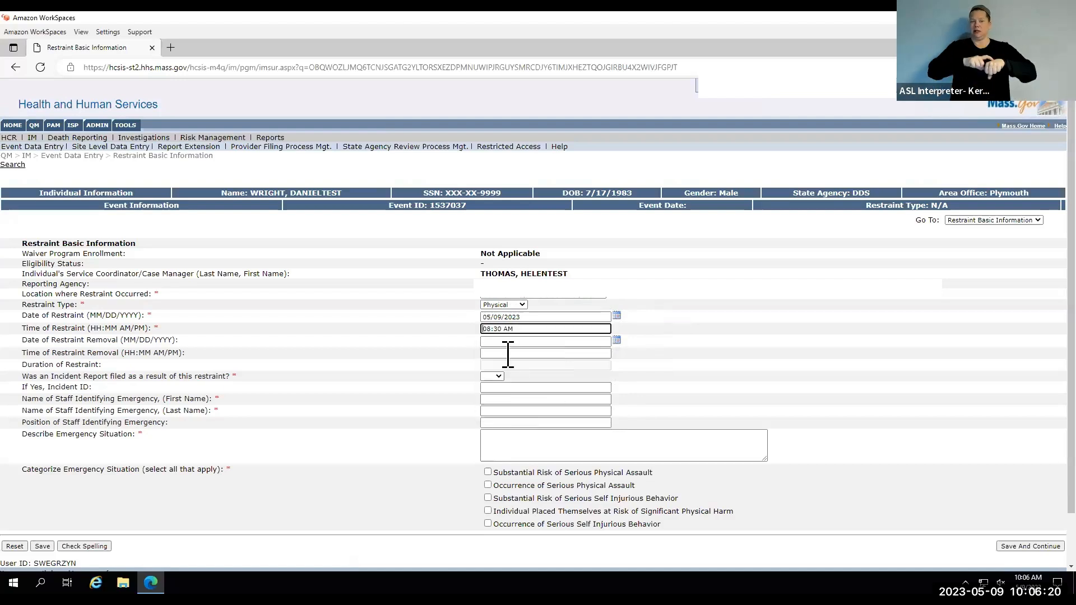
Set the date of restraint removal to 05/09/2023.
{"action": "left_click", "coordinate": [503, 342]}
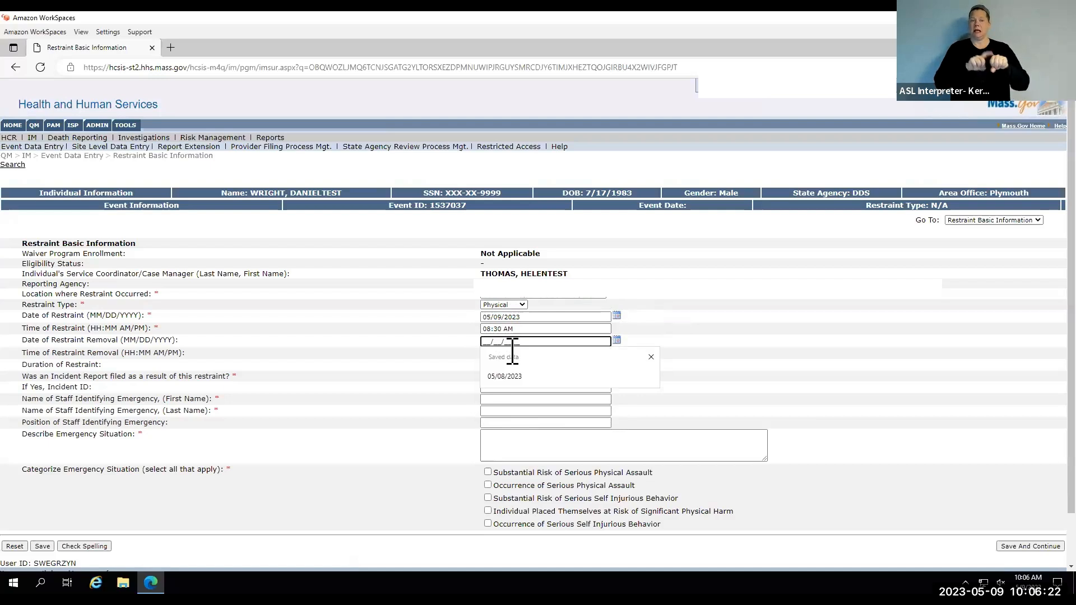
{"action": "left_click", "coordinate": [504, 383]}
{"action": "left_click", "coordinate": [499, 342]}
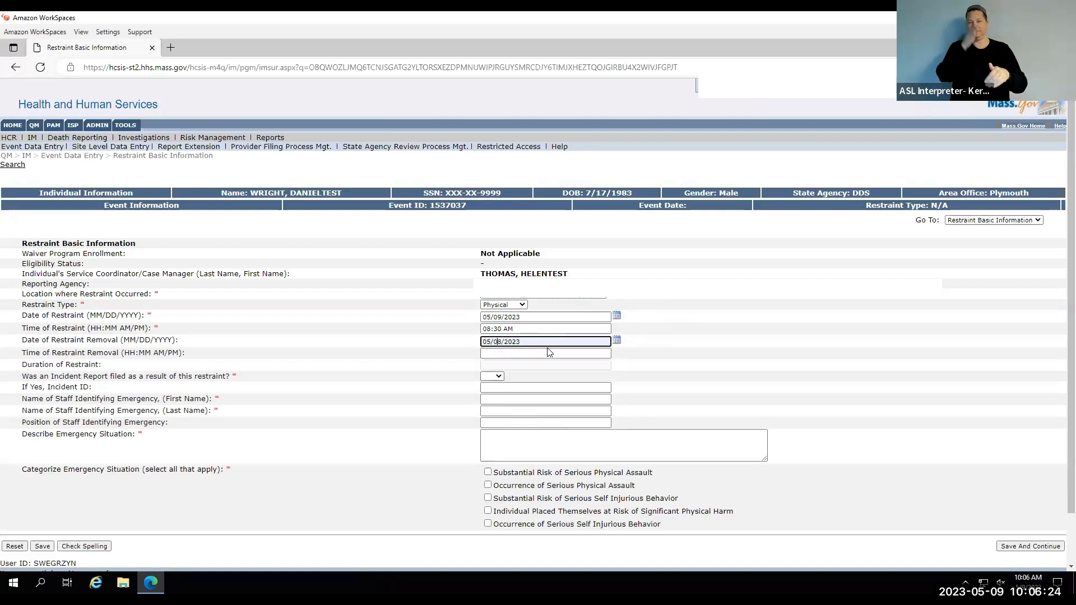
{"action": "key", "text": "Delete"}
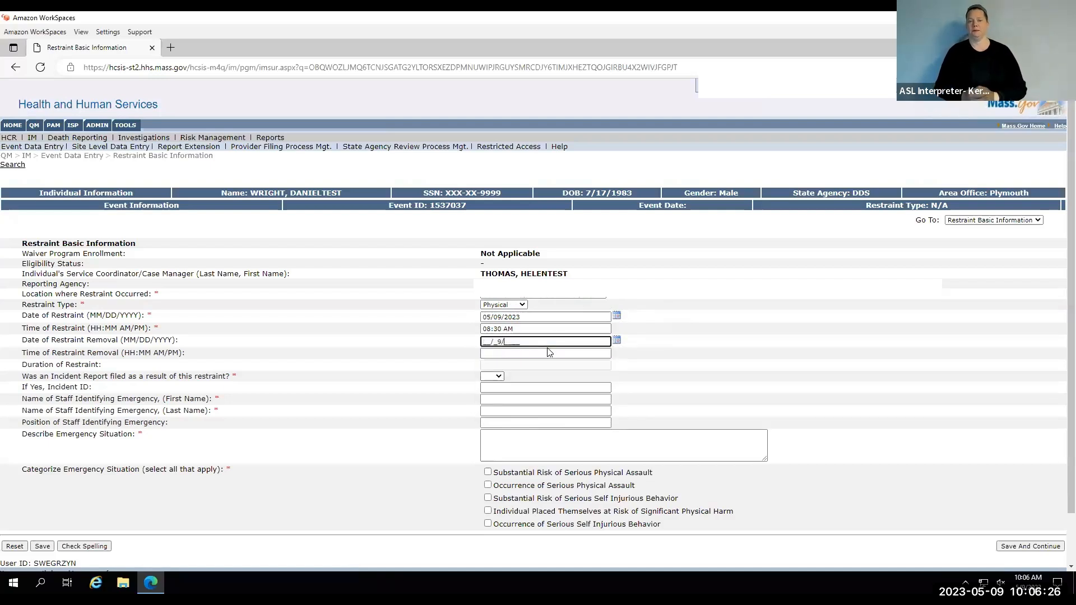
{"action": "left_click", "coordinate": [614, 341]}
{"action": "left_click", "coordinate": [536, 407]}
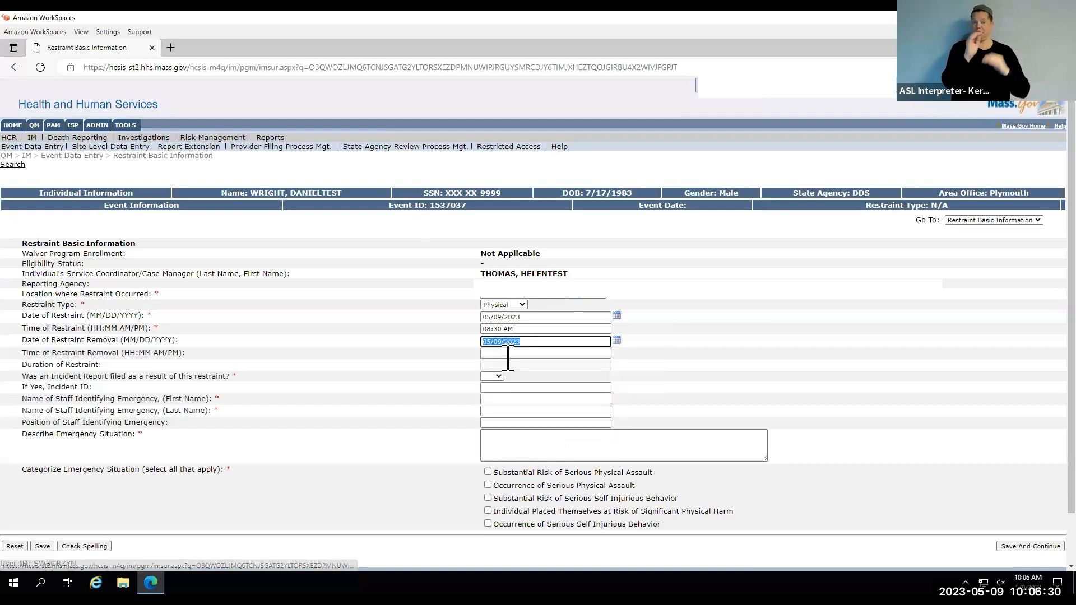
Set the time of restraint removal to 09:00 AM.
{"action": "left_click", "coordinate": [507, 354]}
{"action": "scroll", "coordinate": [514, 404], "scroll_direction": "down", "scroll_amount": 3}
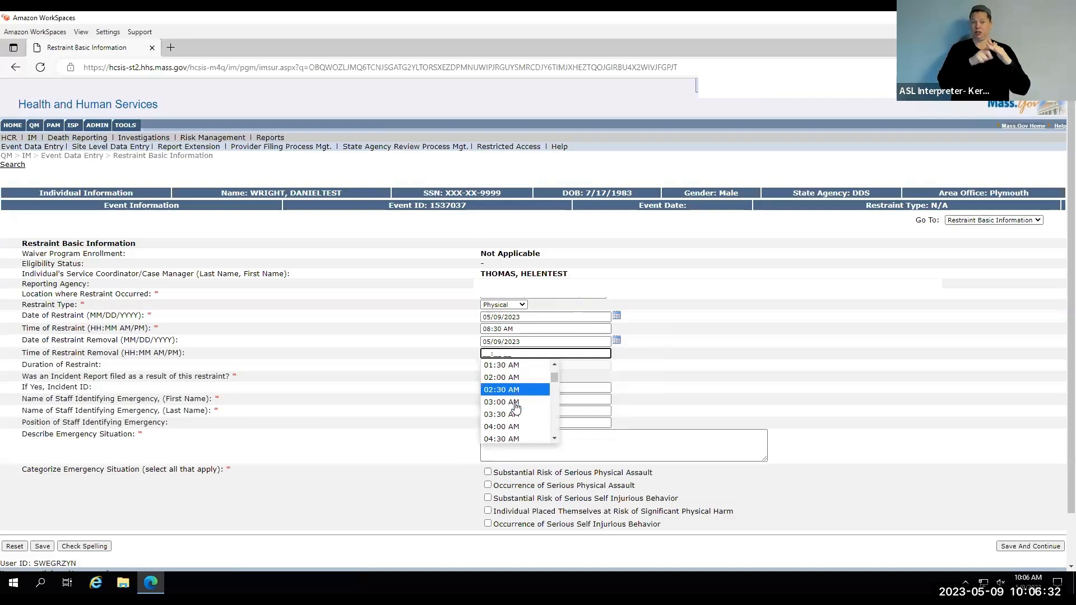
{"action": "scroll", "coordinate": [516, 408], "scroll_direction": "down", "scroll_amount": 3}
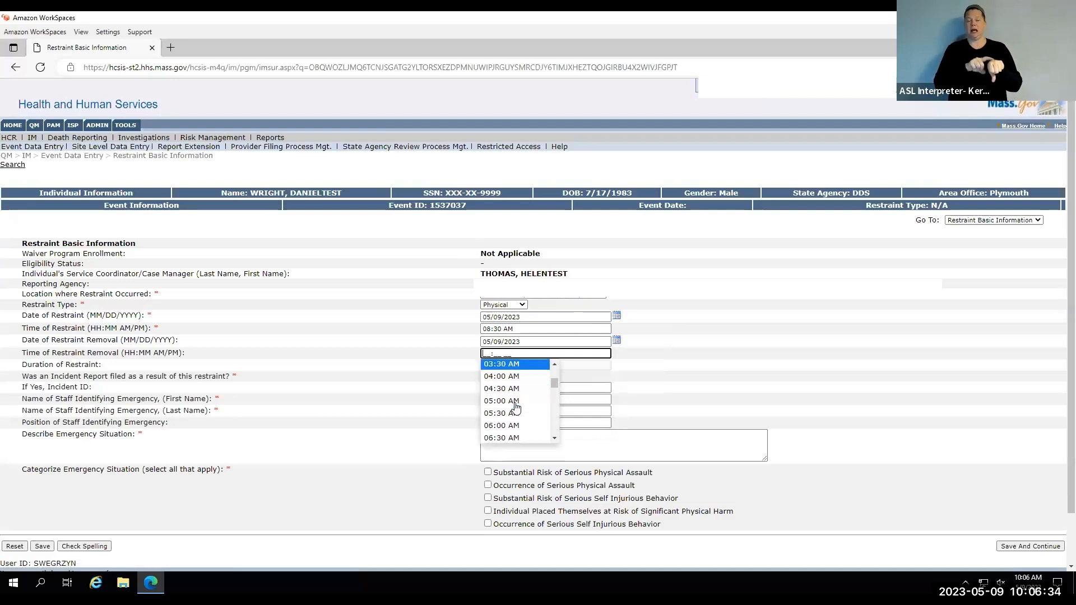
{"action": "scroll", "coordinate": [514, 409], "scroll_direction": "down", "scroll_amount": 1}
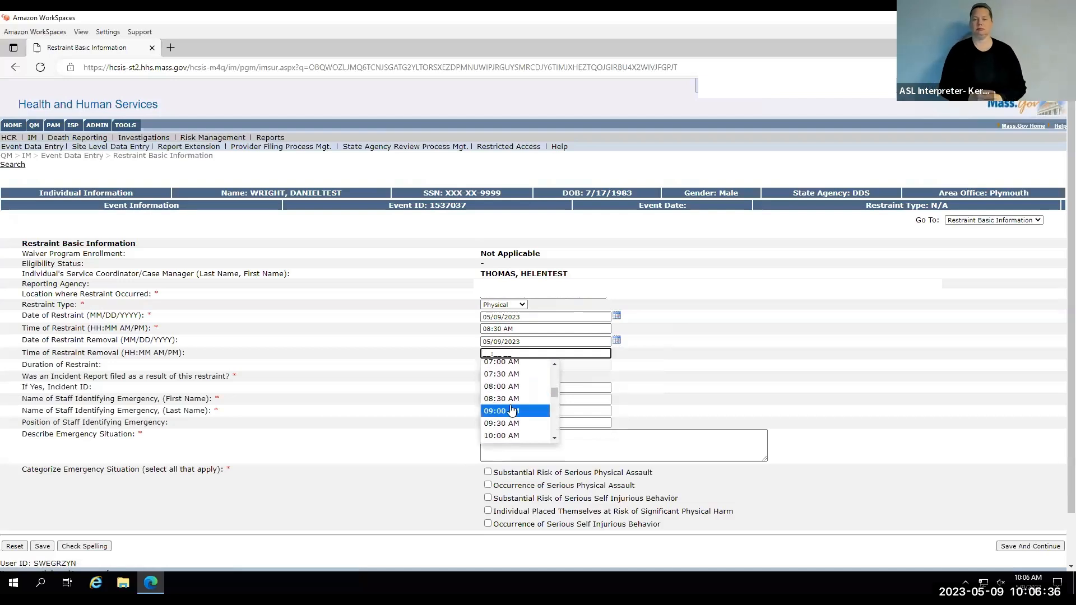
{"action": "left_click", "coordinate": [511, 411]}
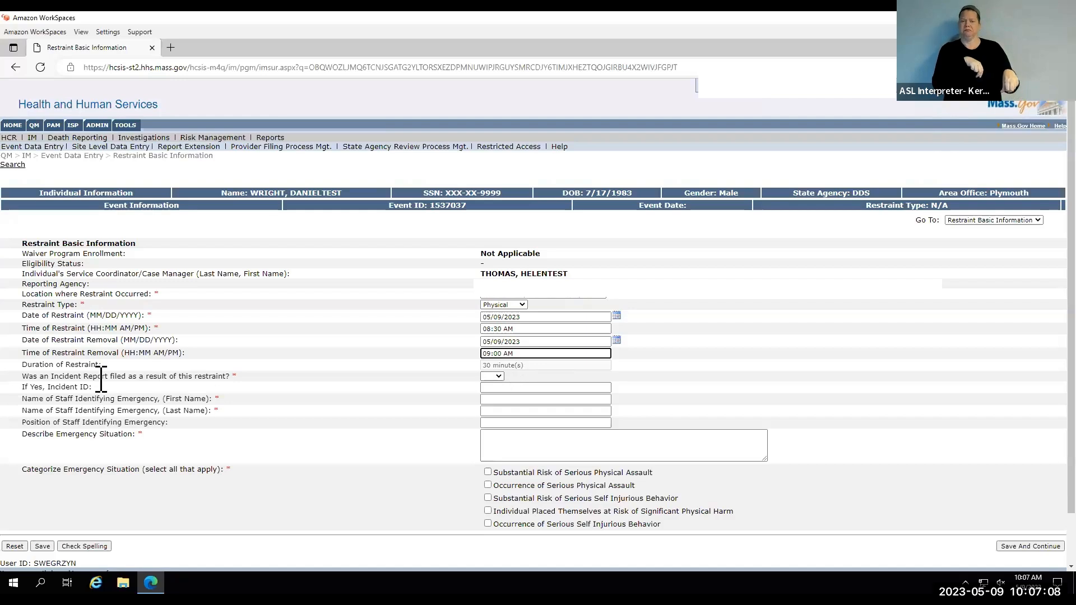
Answer No to whether an incident report was filed as a result of this restraint.
{"action": "left_click_drag", "start_coordinate": [21, 377], "coordinate": [231, 377]}
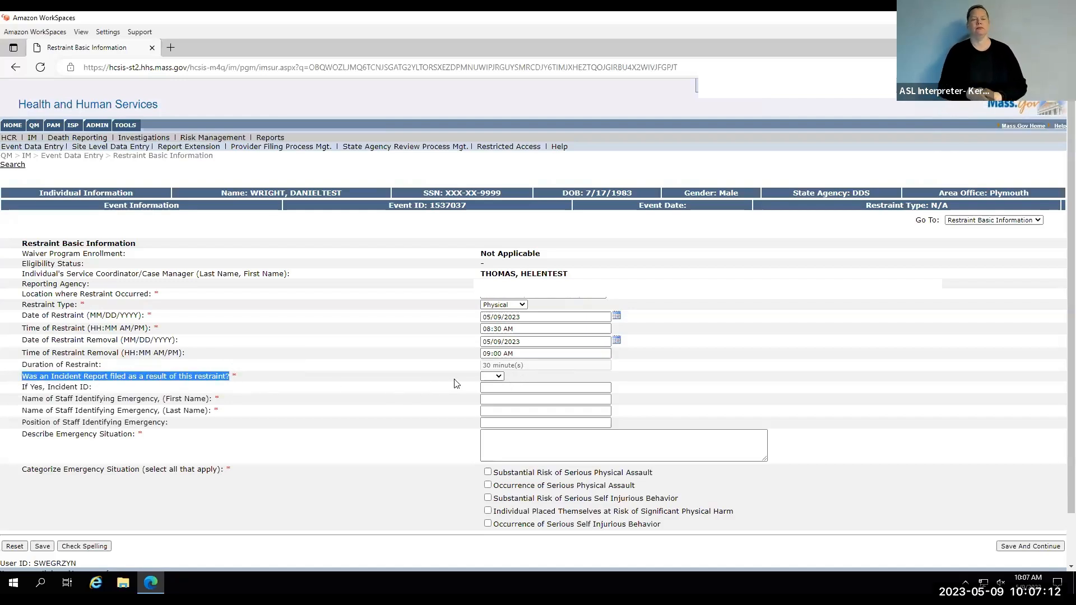
{"action": "left_click", "coordinate": [455, 379]}
{"action": "left_click", "coordinate": [502, 377]}
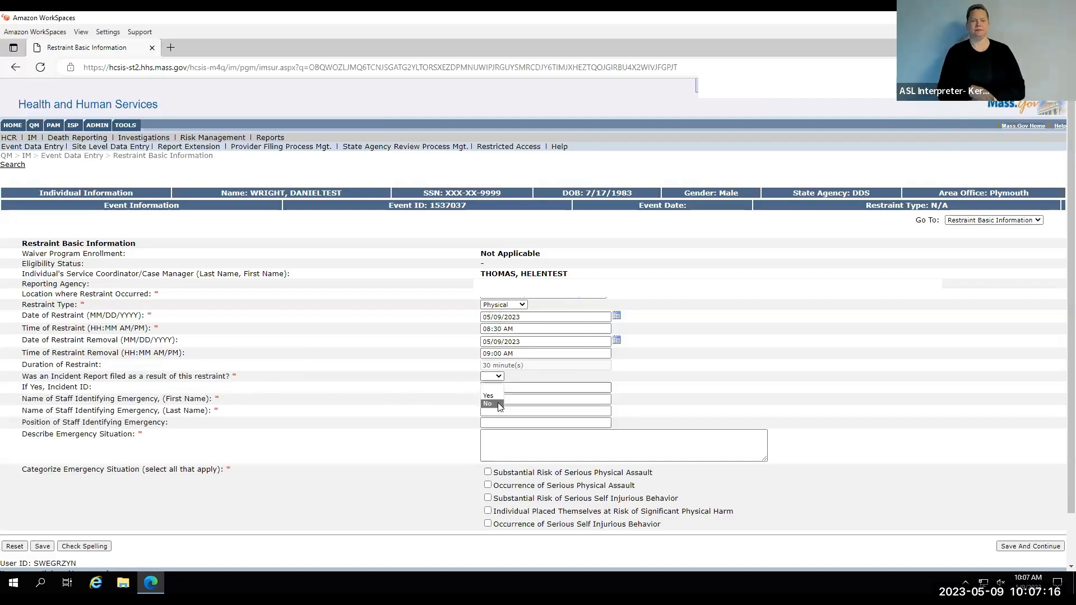
{"action": "left_click", "coordinate": [500, 405]}
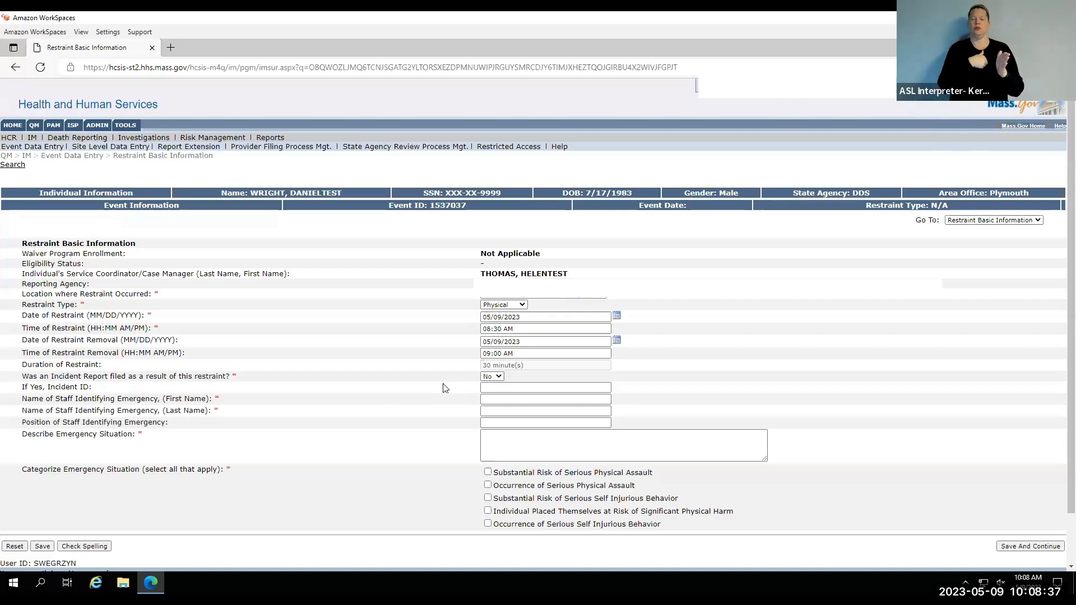
Enter "test" as both the first name and the last name of the staff identifying the emergency.
{"action": "double_click", "coordinate": [174, 399]}
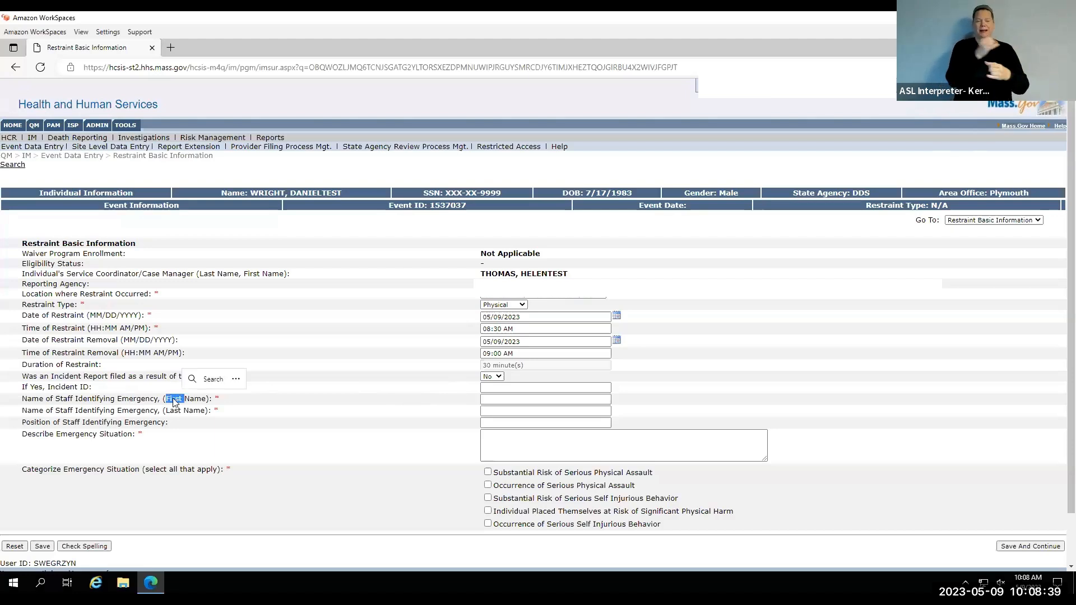
{"action": "double_click", "coordinate": [174, 411]}
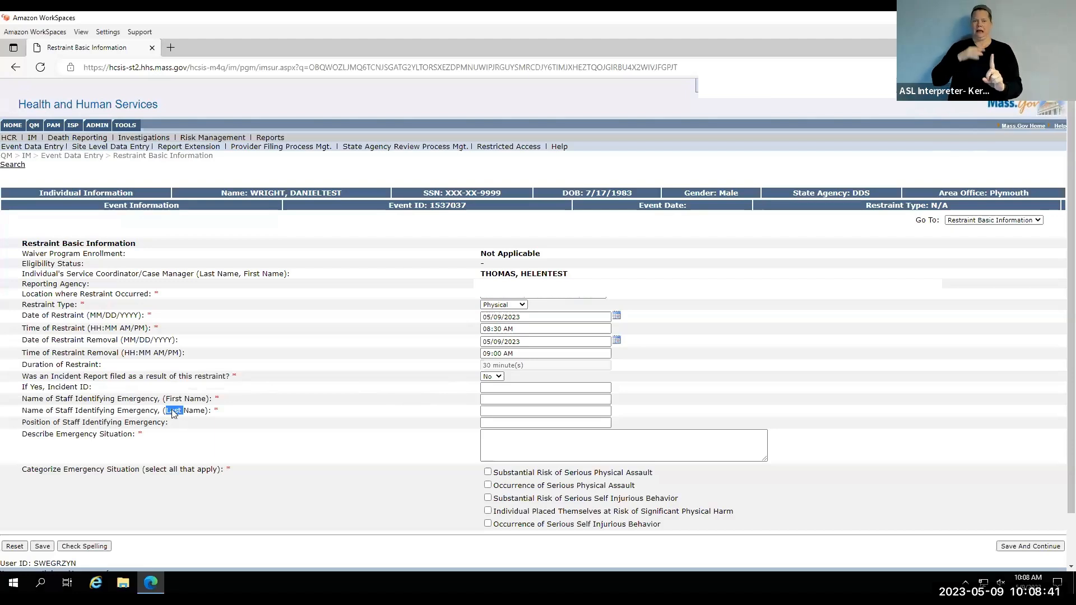
{"action": "left_click", "coordinate": [258, 408]}
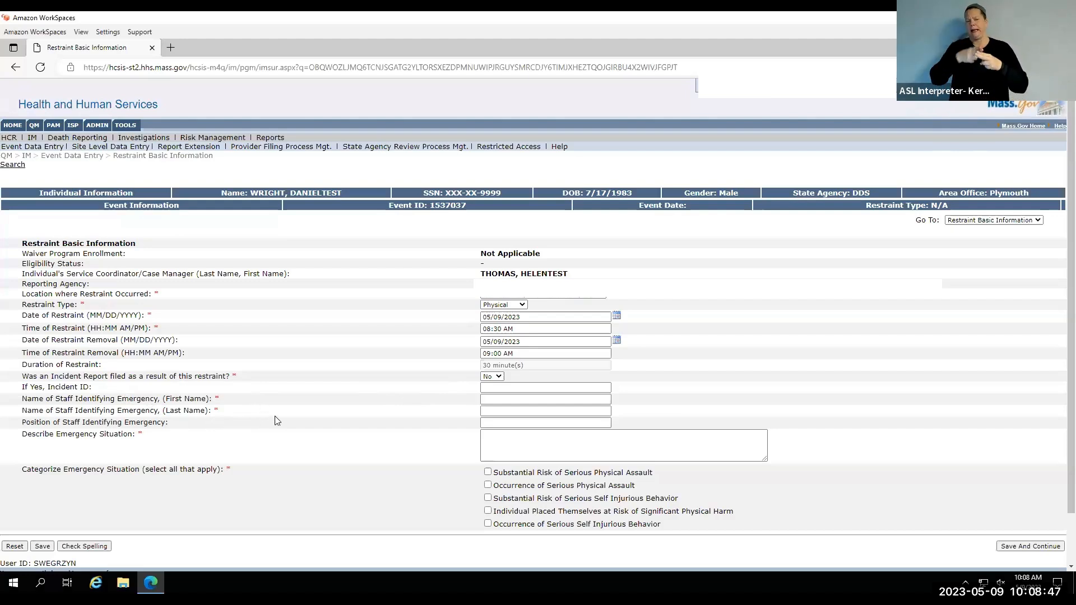
{"action": "left_click", "coordinate": [494, 399]}
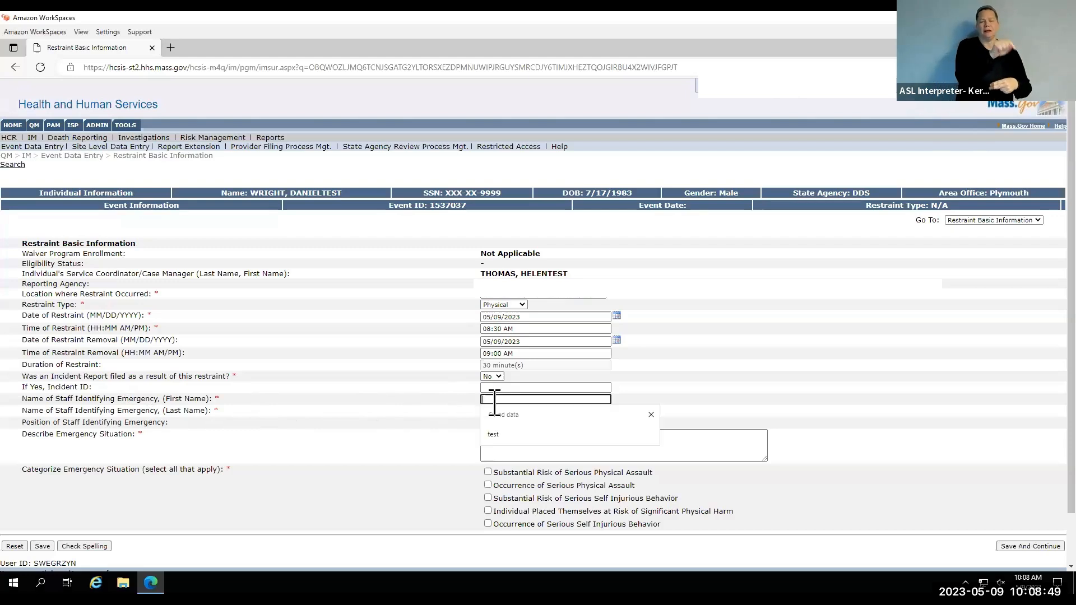
{"action": "type", "text": "test"}
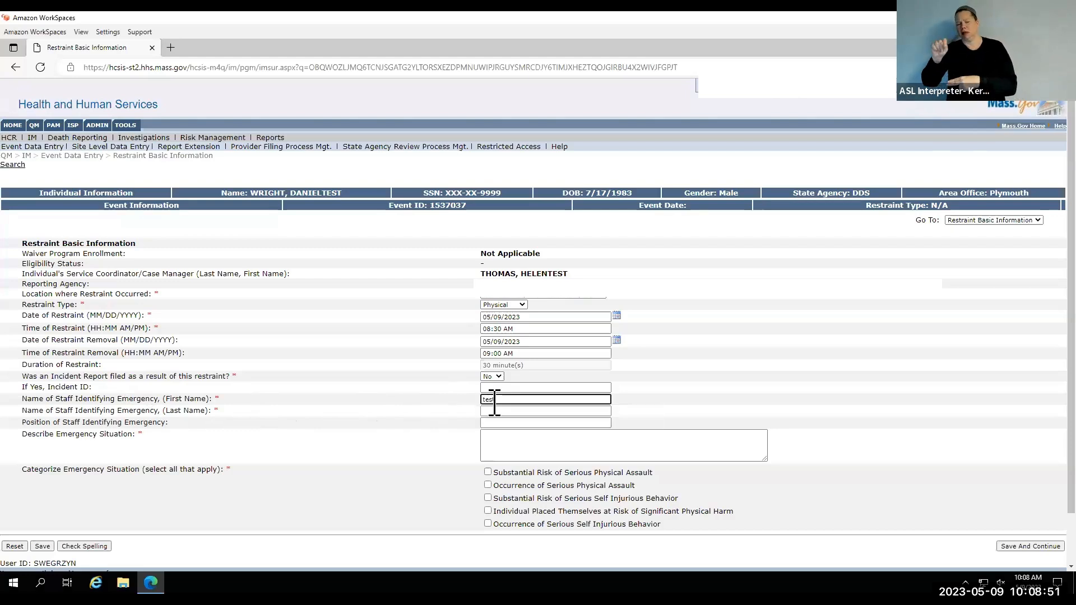
{"action": "key", "text": "Tab"}
{"action": "type", "text": "test"}
{"action": "left_click", "coordinate": [408, 406]}
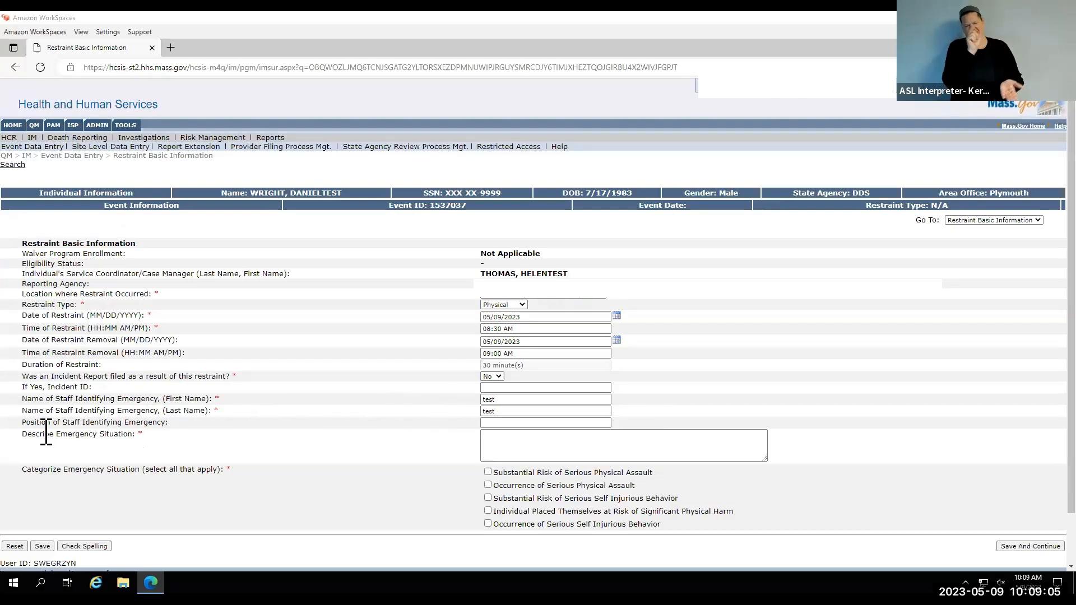
Describe the emergency situation as "Person was running into a busy street".
{"action": "left_click_drag", "start_coordinate": [23, 434], "coordinate": [133, 435]}
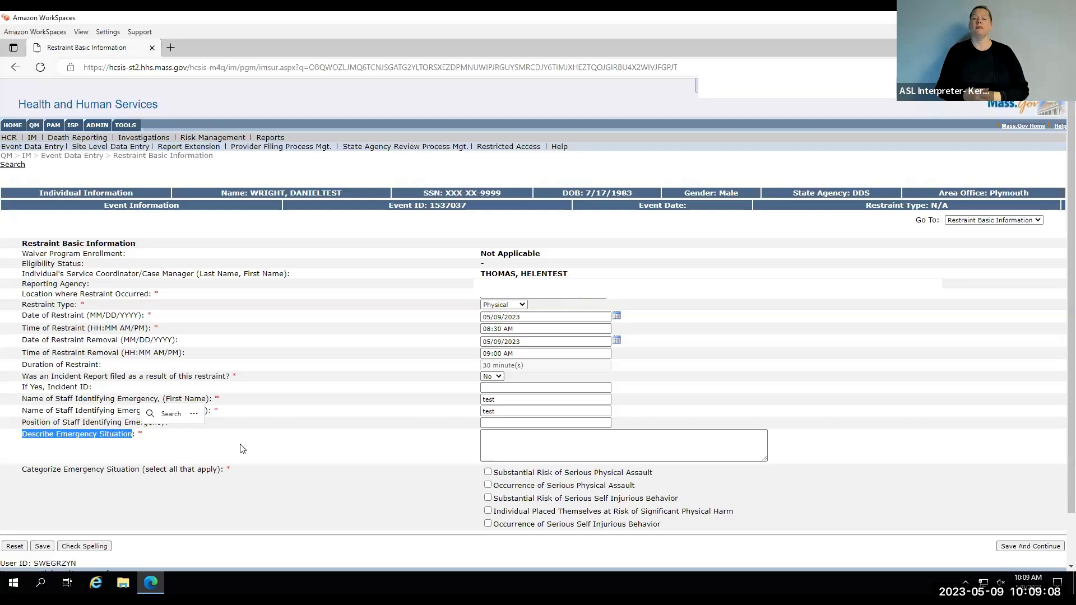
{"action": "left_click", "coordinate": [439, 447]}
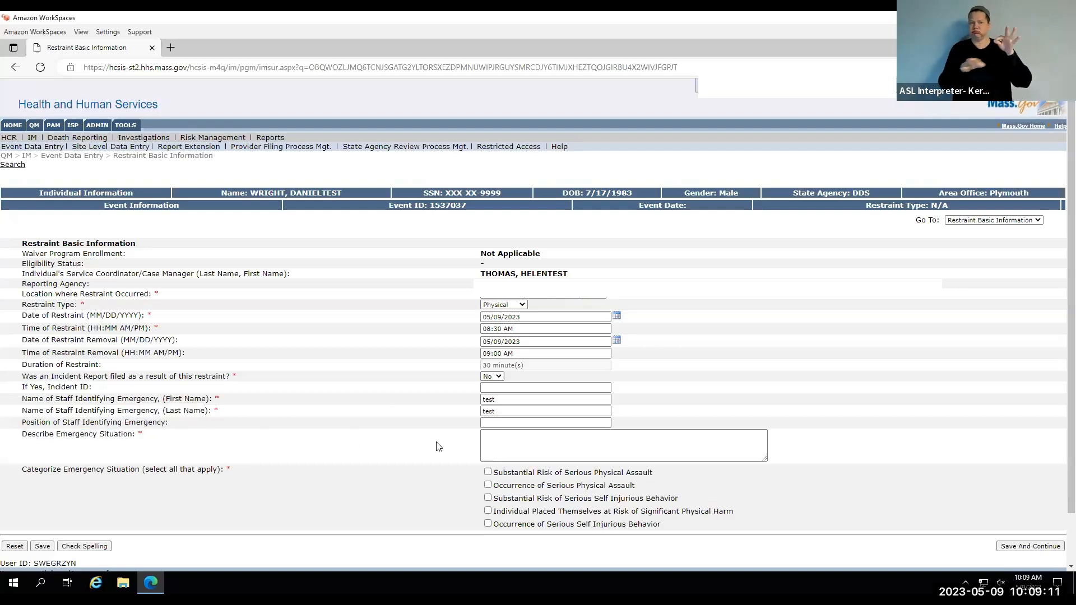
{"action": "left_click", "coordinate": [490, 446]}
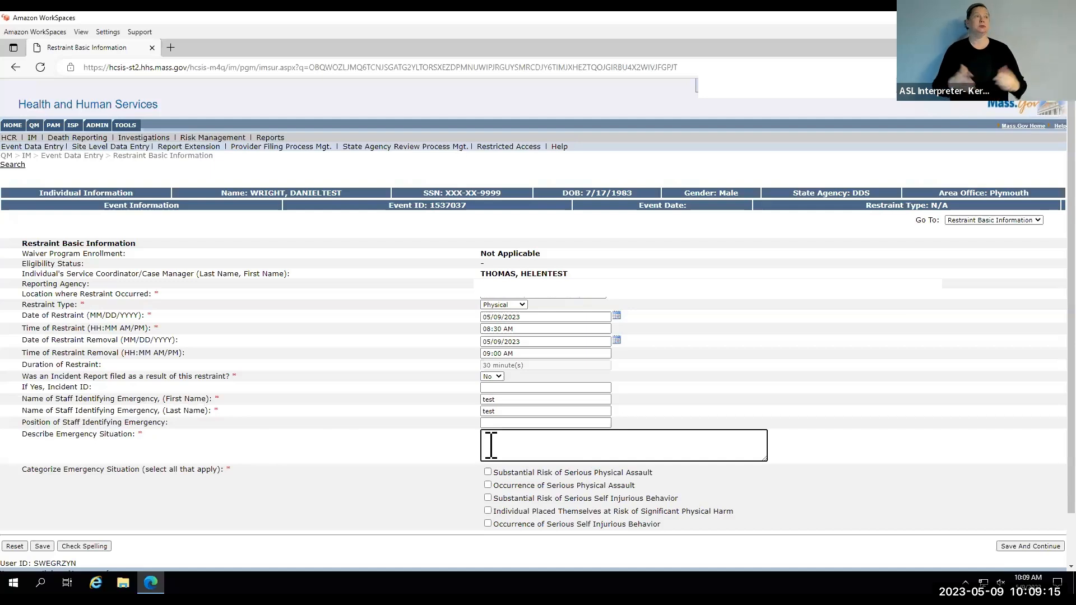
{"action": "type", "text": "Person was running into a busy street"}
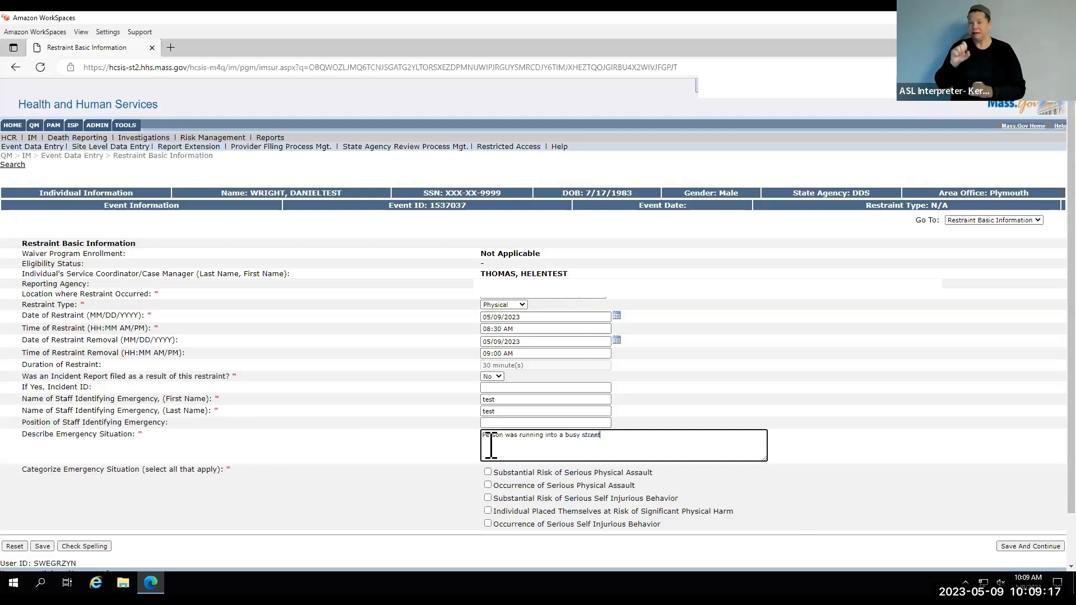
{"action": "left_click", "coordinate": [453, 447]}
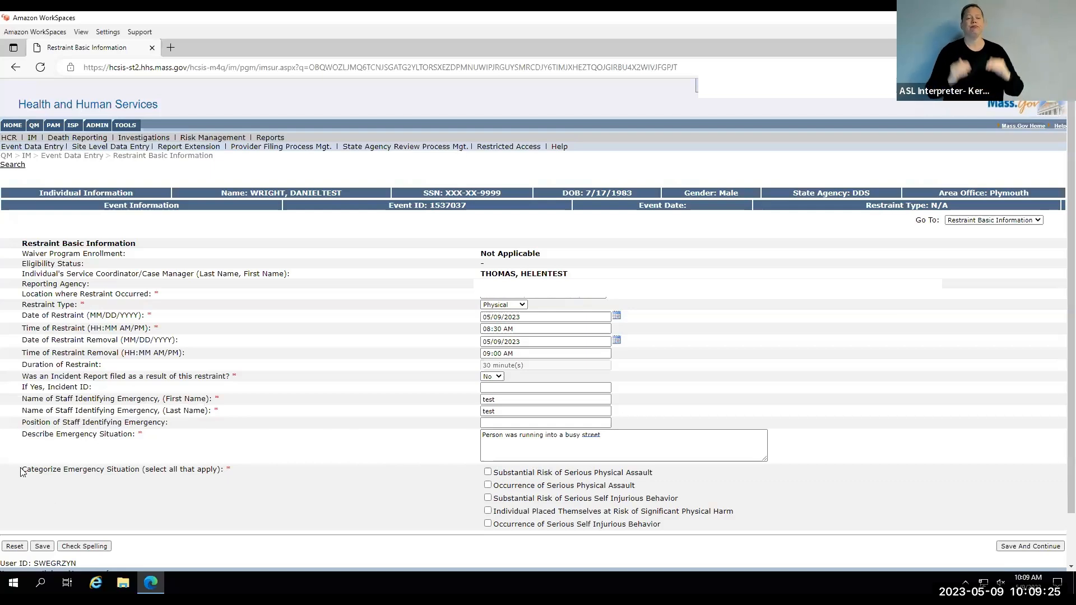
Categorize the emergency as Substantial Risk of Serious Self Injurious Behavior, and save the basic information to continue to Restraint Information II.
{"action": "left_click_drag", "start_coordinate": [22, 471], "coordinate": [222, 470]}
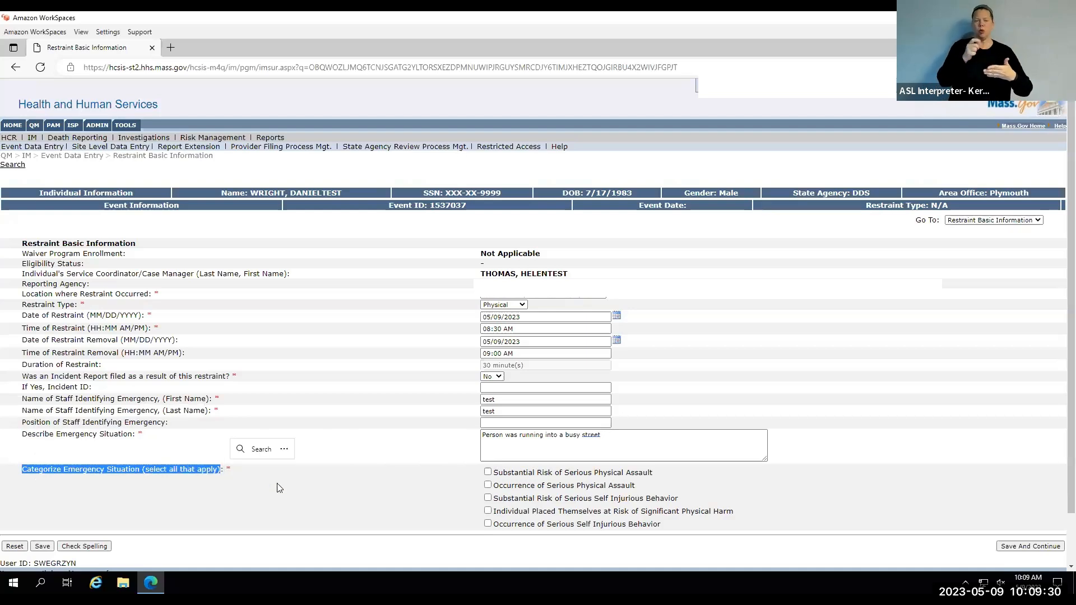
{"action": "left_click", "coordinate": [375, 487]}
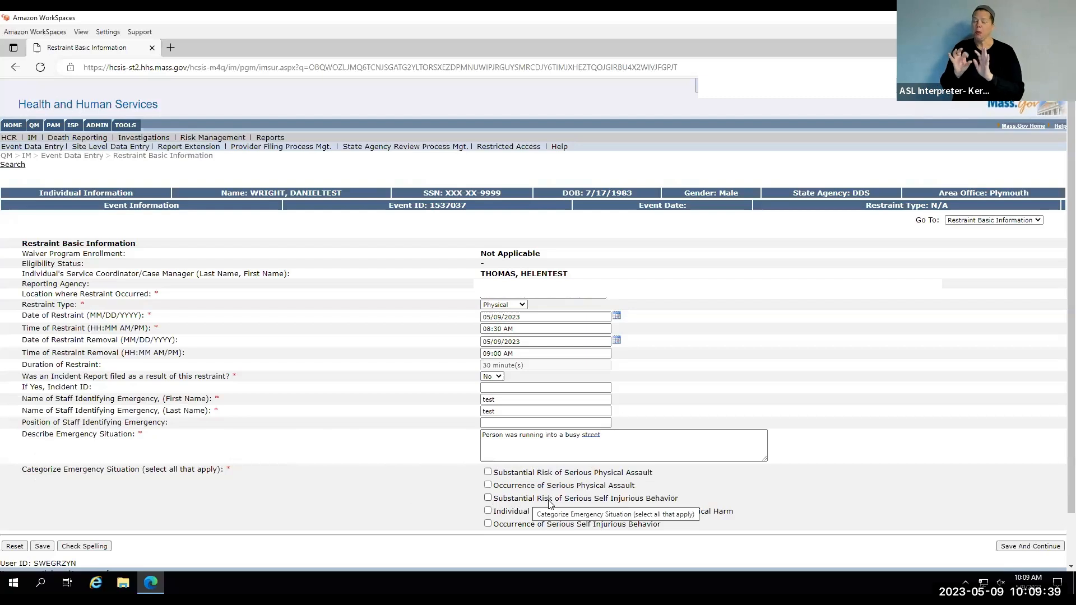
{"action": "left_click", "coordinate": [645, 502]}
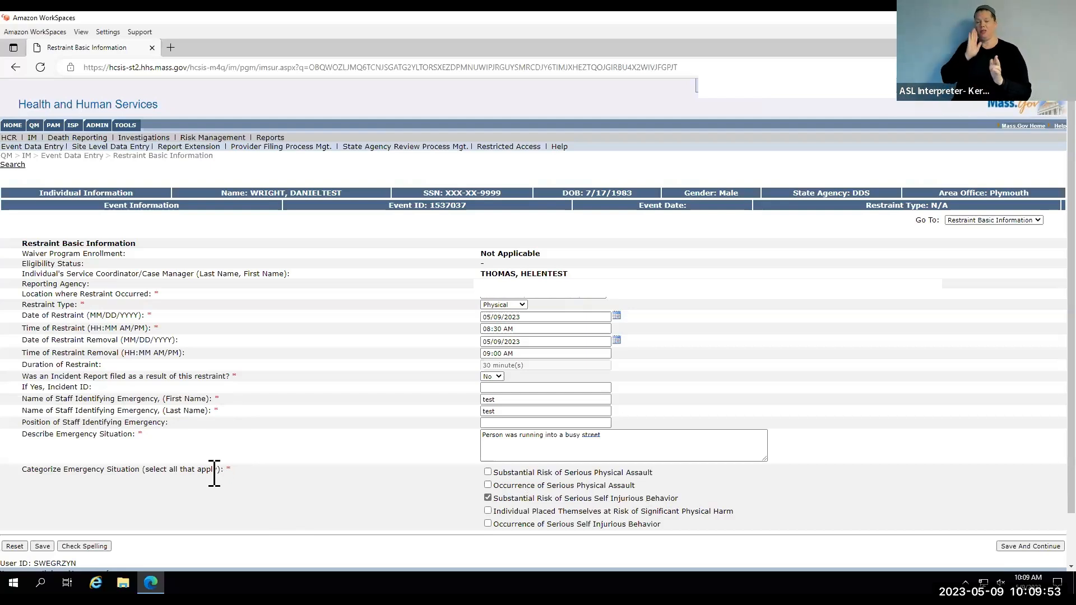
{"action": "left_click", "coordinate": [1012, 548]}
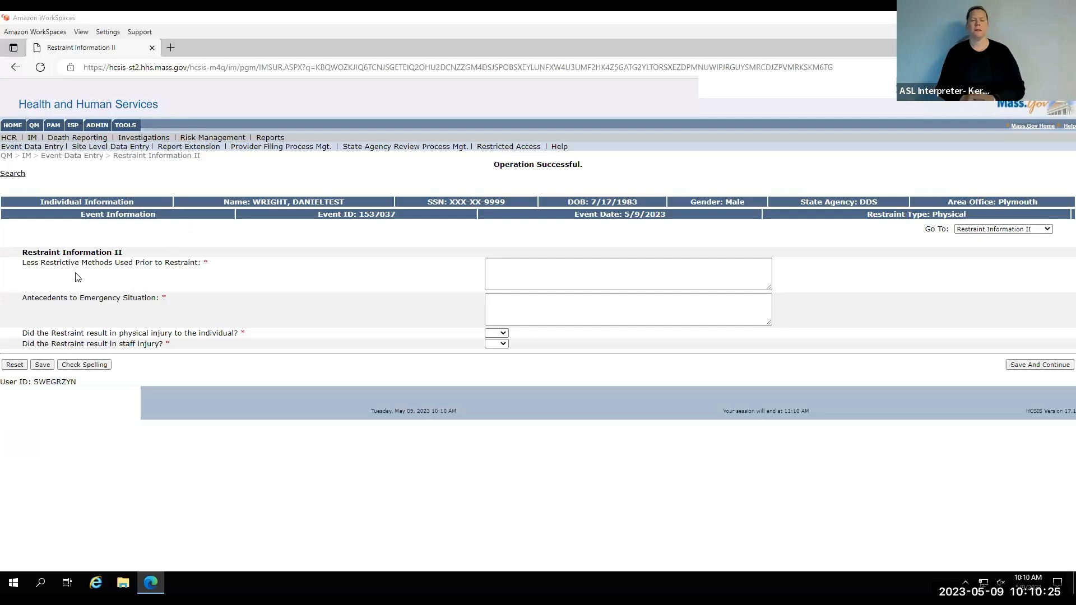
Fill in the less restrictive methods used prior to restraint with "Verbal prompts to remain on sidewalk".
{"action": "left_click_drag", "start_coordinate": [19, 269], "coordinate": [204, 264]}
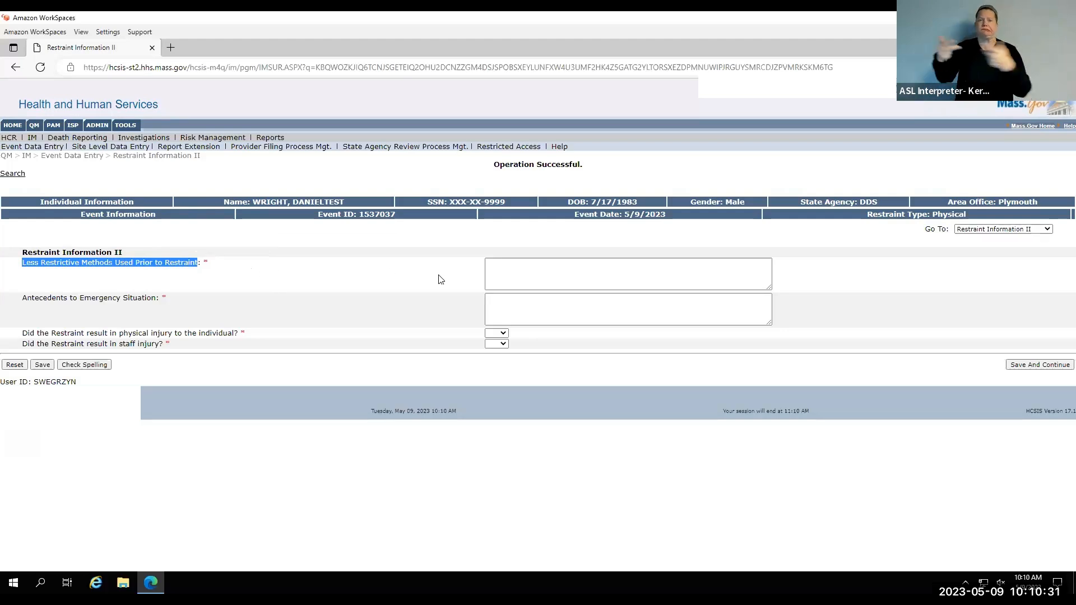
{"action": "left_click", "coordinate": [506, 270]}
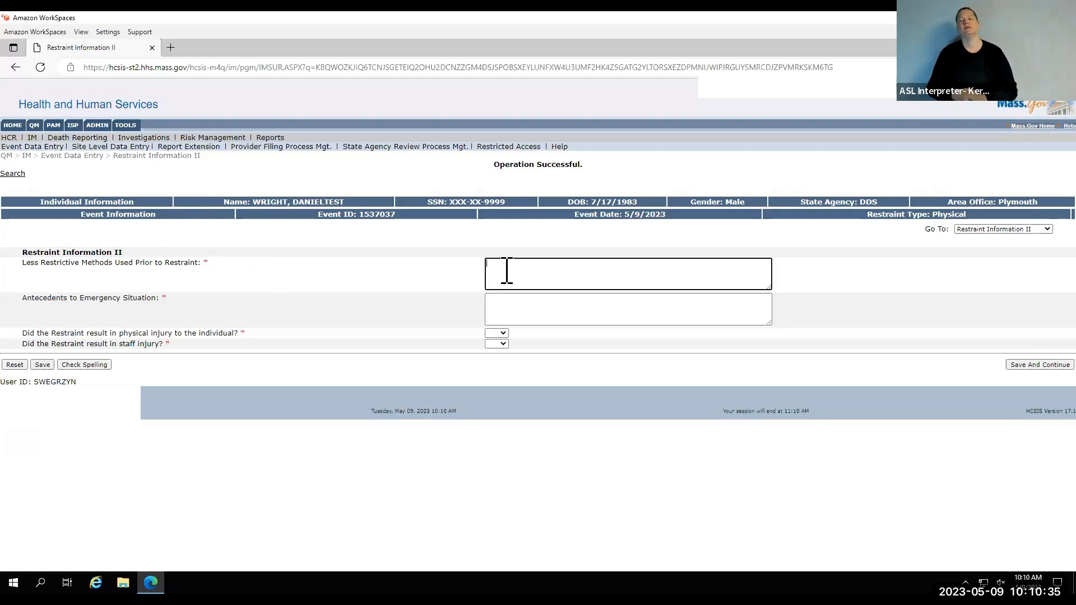
{"action": "type", "text": "Verbal prompts to remain on sidewalk"}
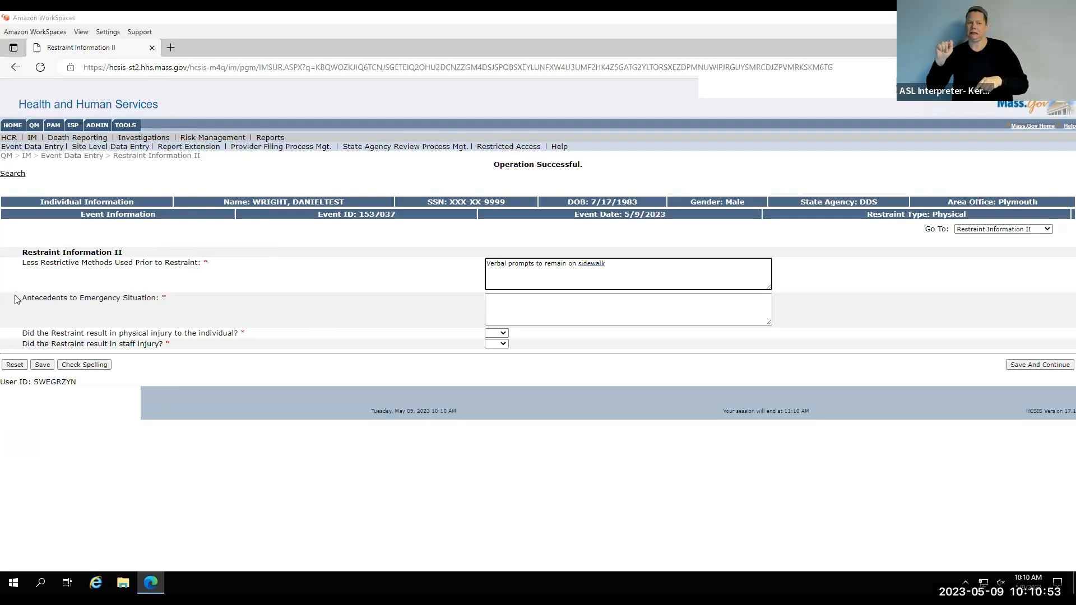
Fill in the antecedents to the emergency situation with "Individual was distracted by activity across the street".
{"action": "left_click_drag", "start_coordinate": [20, 297], "coordinate": [159, 298]}
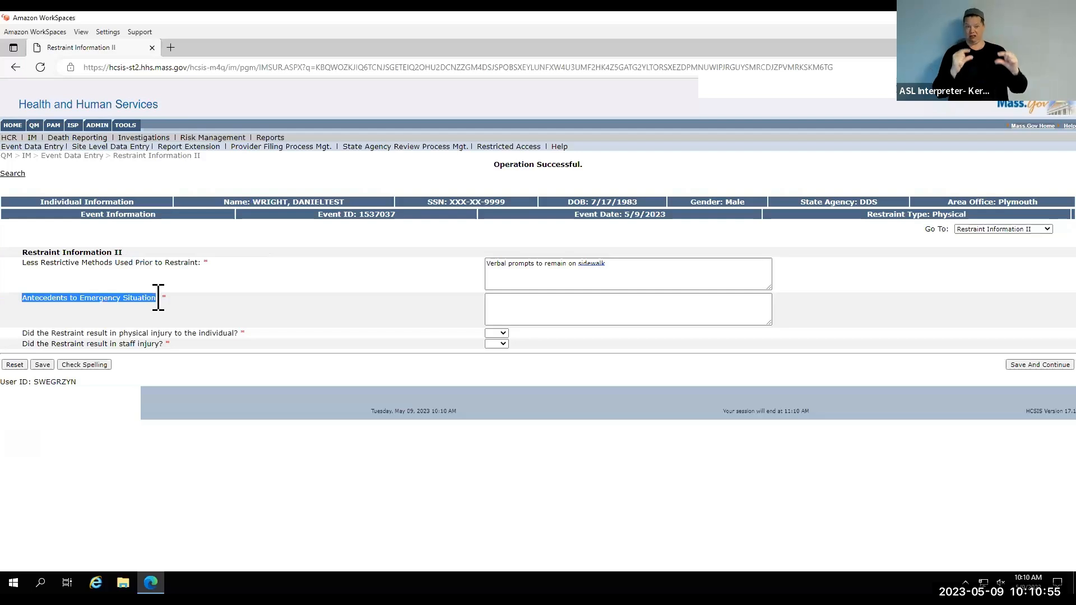
{"action": "left_click", "coordinate": [301, 317]}
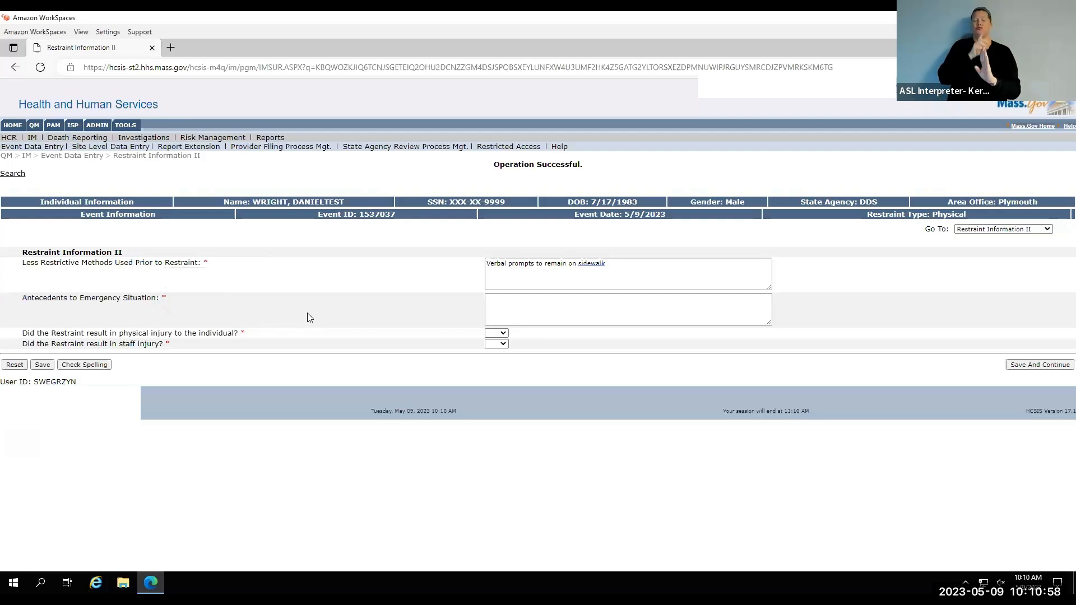
{"action": "left_click", "coordinate": [503, 300]}
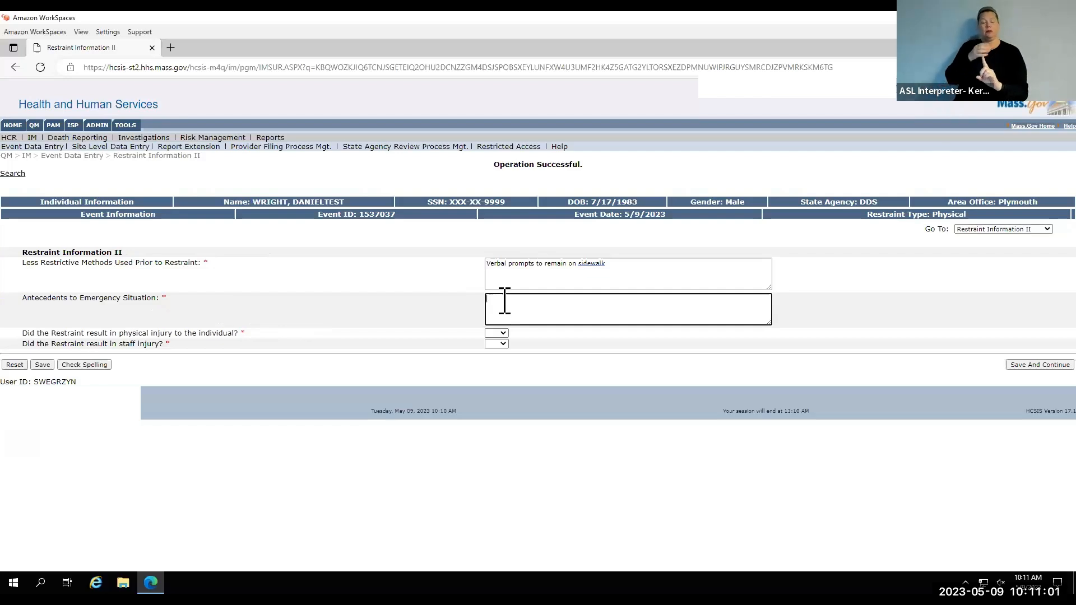
{"action": "type", "text": "Individual was distracted by activity across the street"}
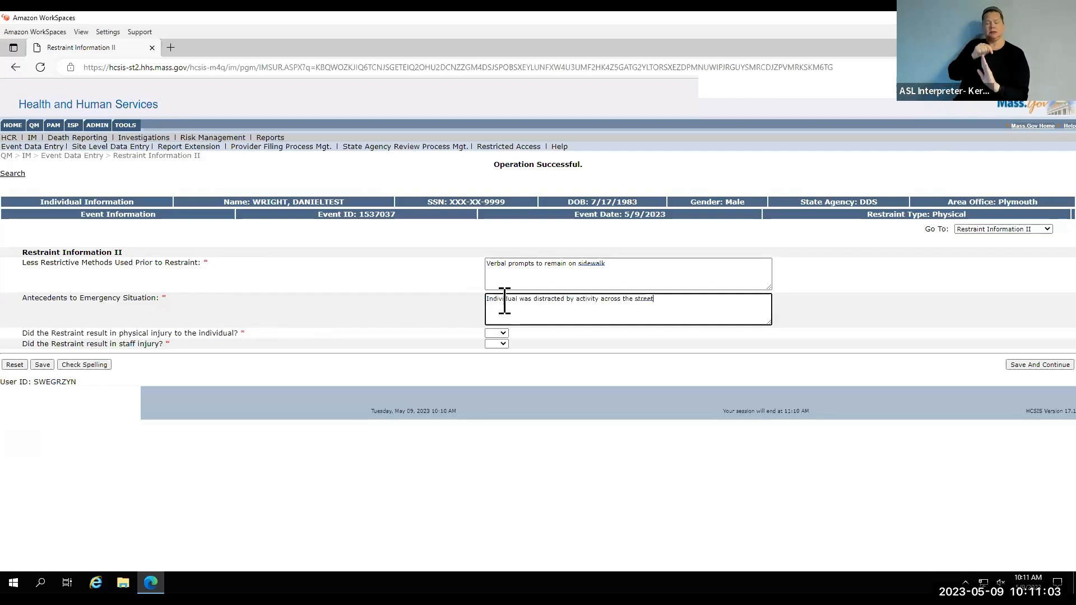
{"action": "left_click", "coordinate": [413, 310]}
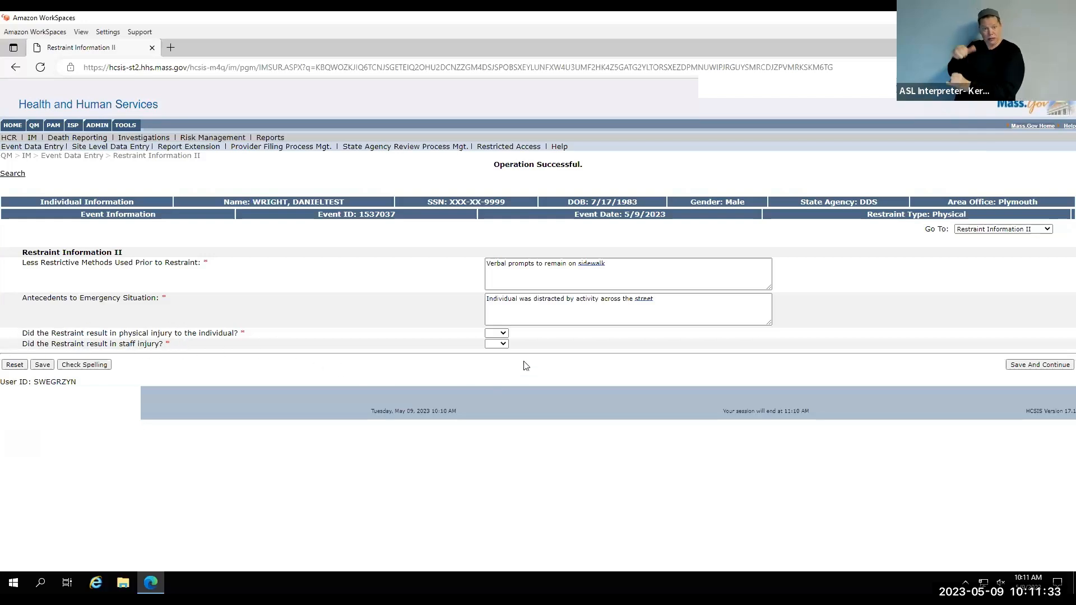
Answer No to both the individual injury and staff injury questions, and save to continue to the Physical Restraint page.
{"action": "left_click", "coordinate": [505, 334]}
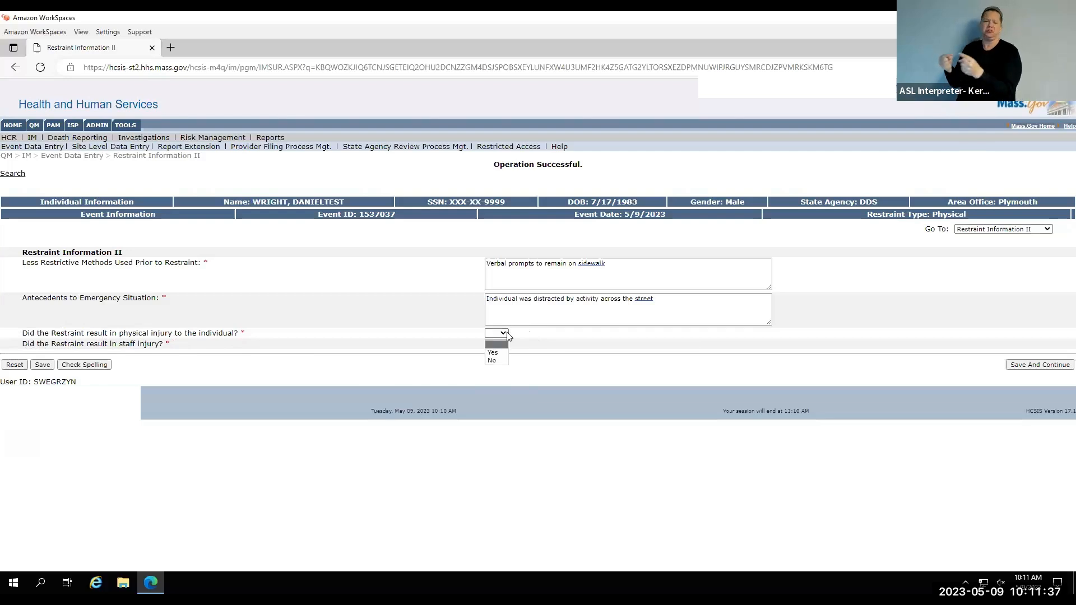
{"action": "left_click", "coordinate": [496, 361]}
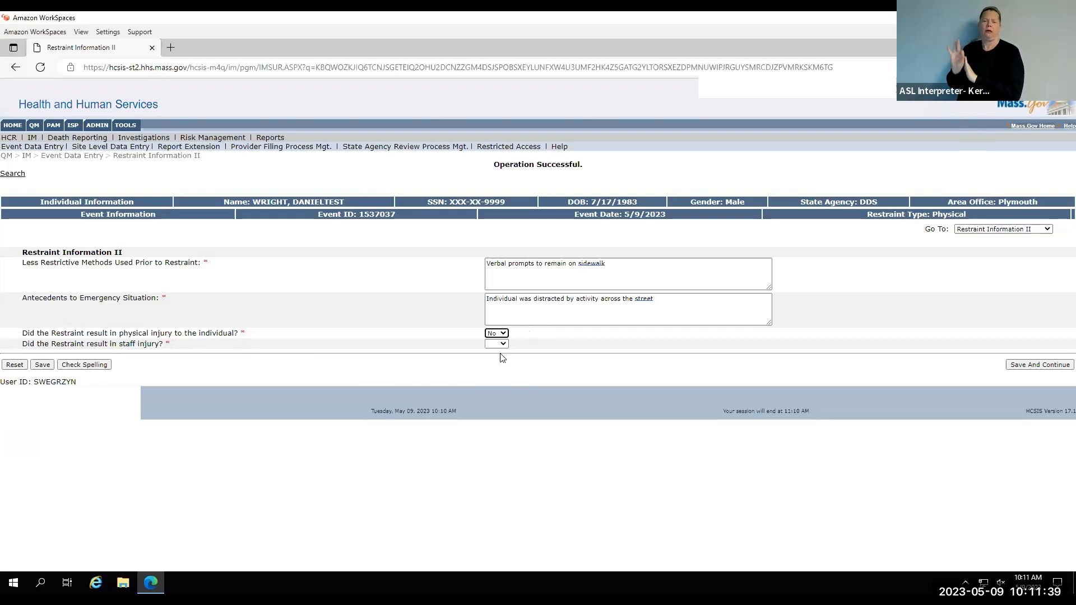
{"action": "left_click", "coordinate": [500, 344]}
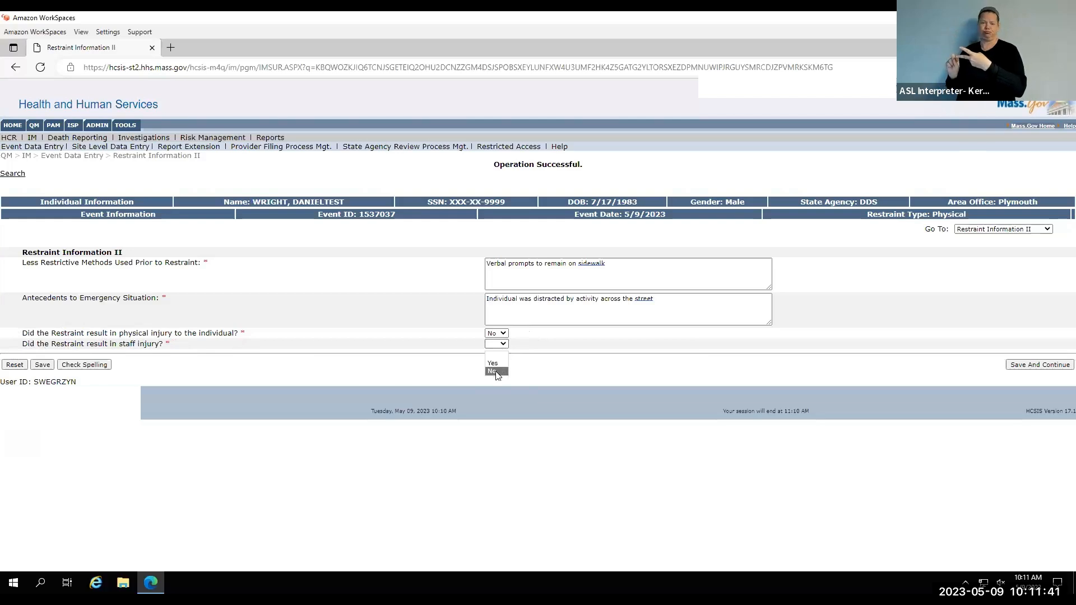
{"action": "left_click", "coordinate": [496, 371]}
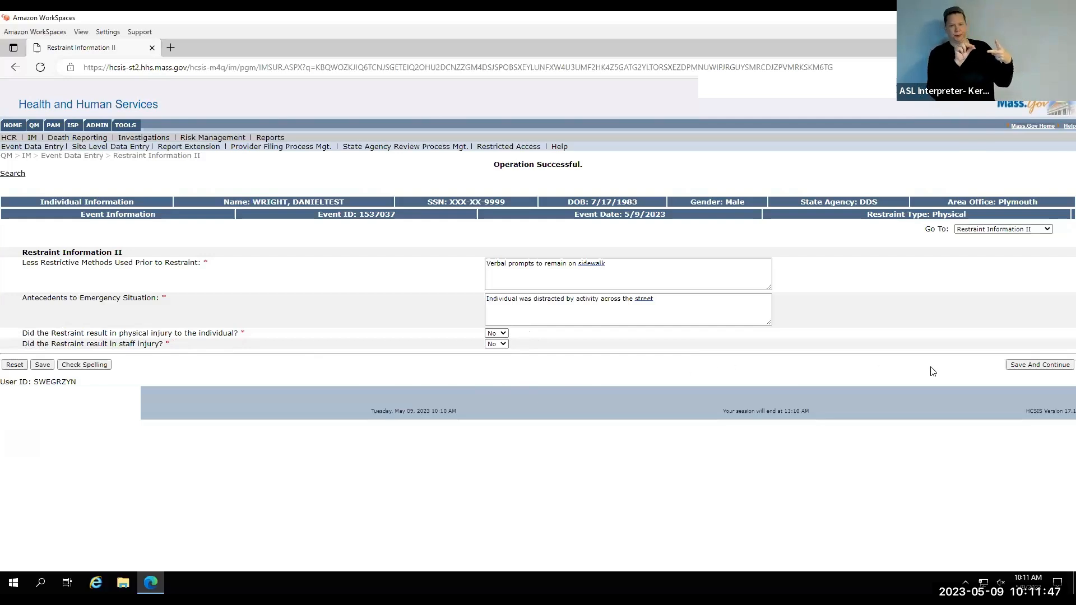
{"action": "left_click", "coordinate": [1017, 365]}
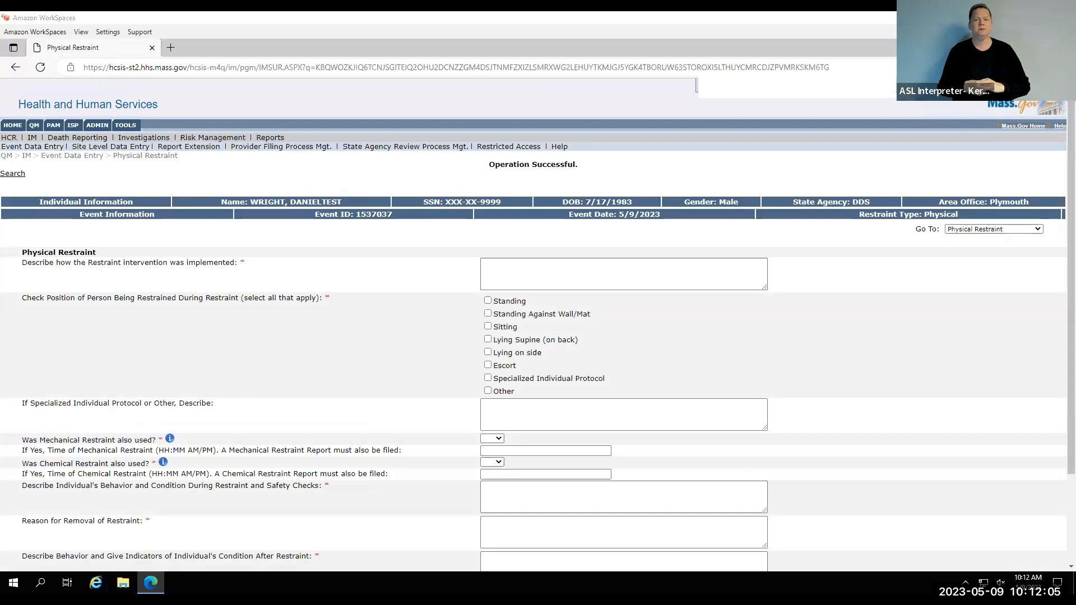
Describe the restraint intervention as "One person escort with an arm hold" and mark Escort as the person's position during restraint.
{"action": "left_click", "coordinate": [269, 344]}
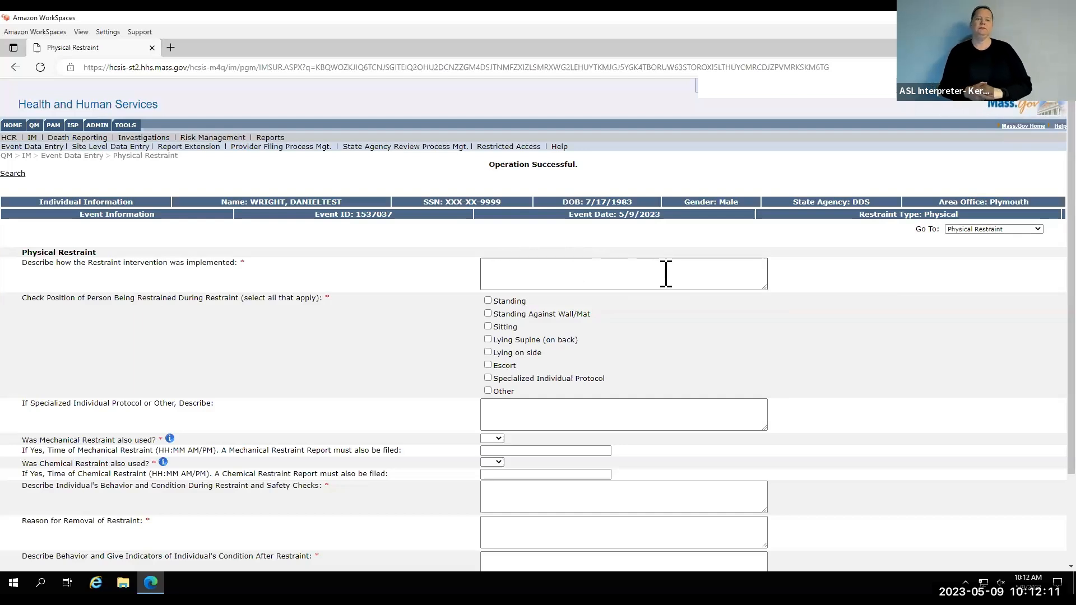
{"action": "left_click", "coordinate": [489, 266]}
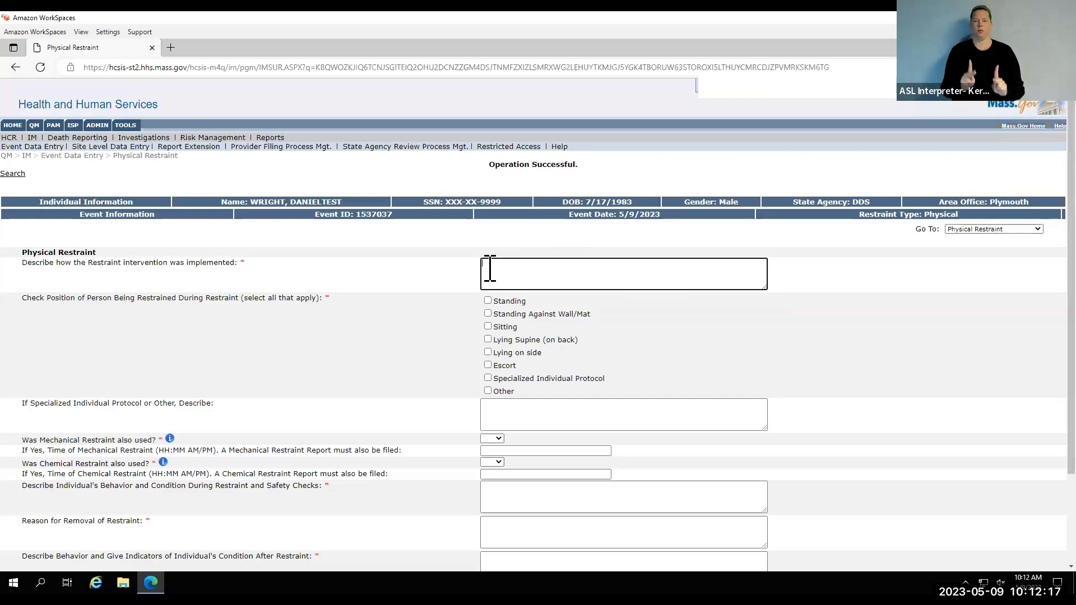
{"action": "type", "text": "One person escort with an arm hold"}
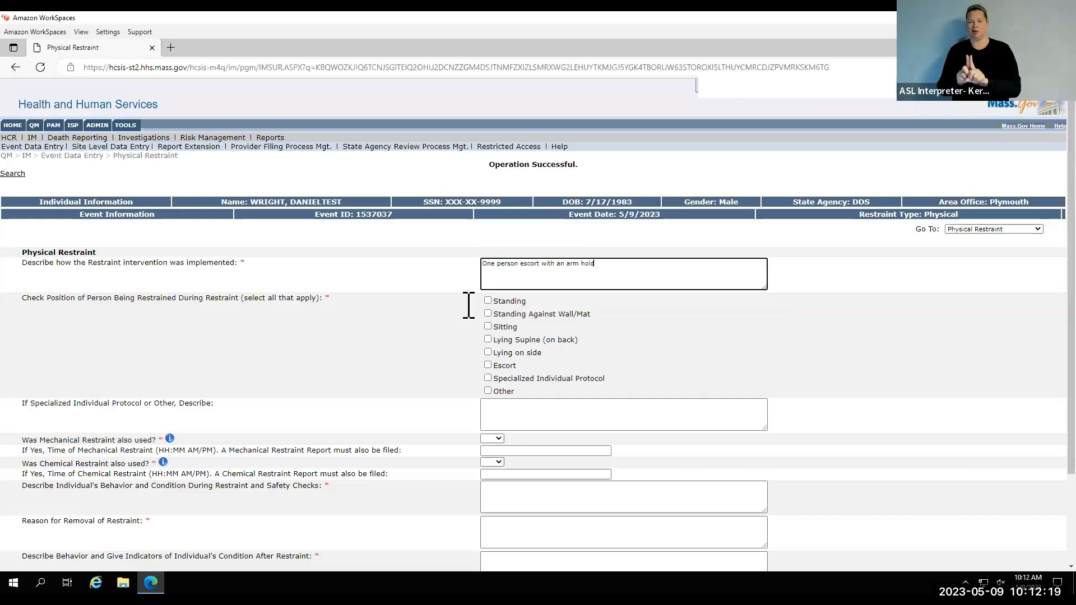
{"action": "left_click", "coordinate": [428, 335]}
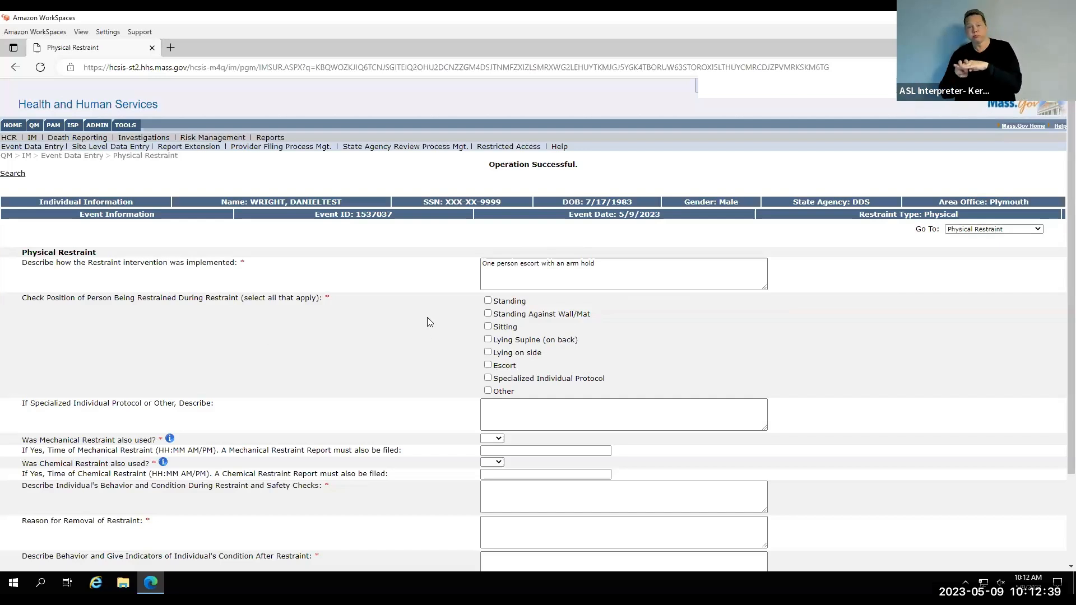
{"action": "left_click", "coordinate": [488, 366]}
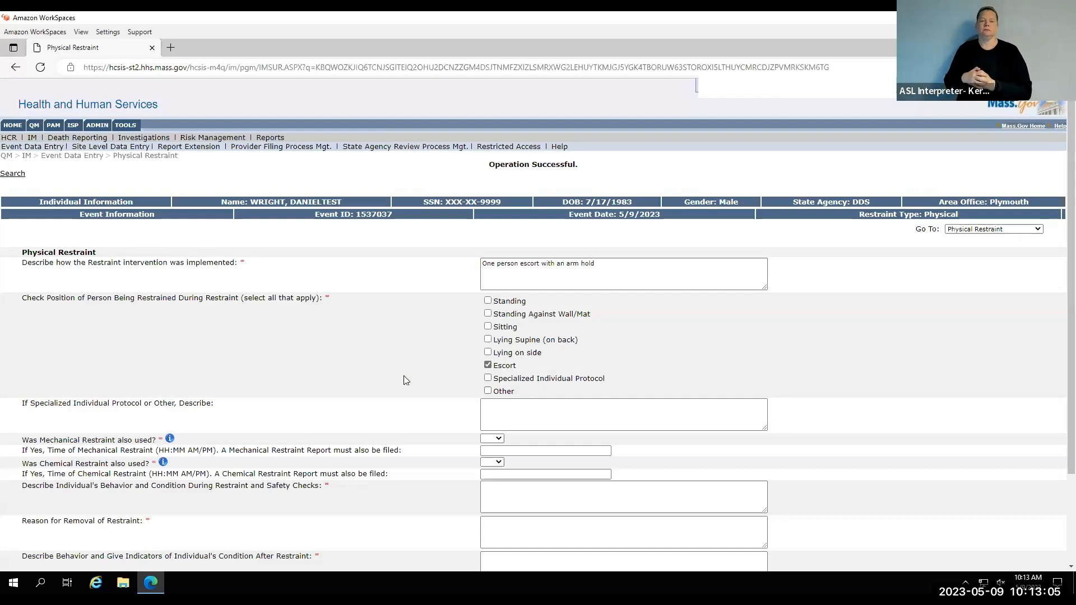
Answer No to whether mechanical restraint was also used.
{"action": "scroll", "coordinate": [405, 380], "scroll_direction": "down", "scroll_amount": 2}
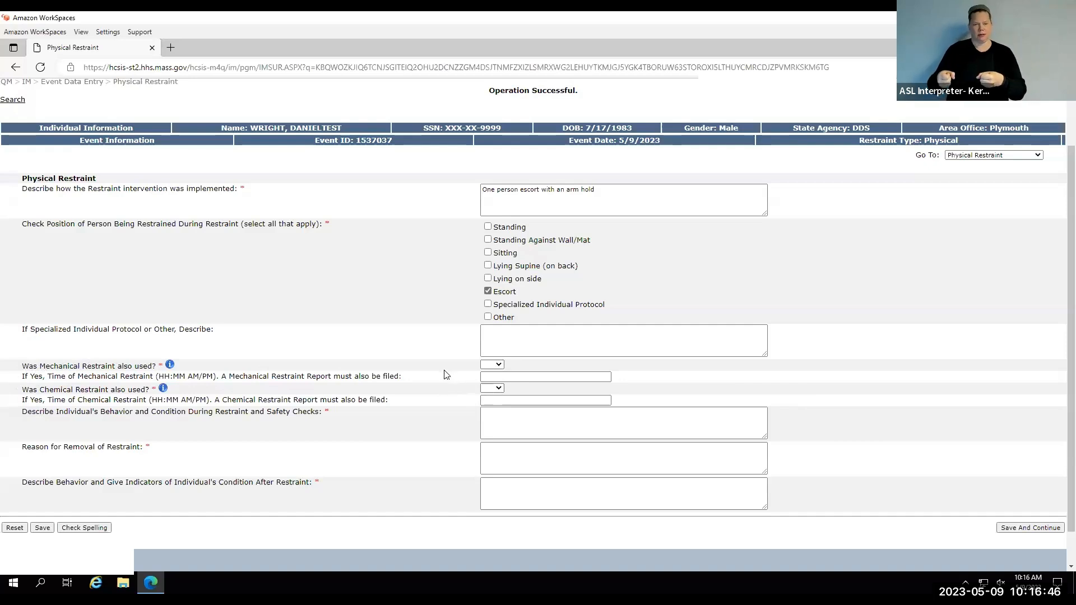
{"action": "left_click", "coordinate": [500, 367]}
{"action": "left_click", "coordinate": [495, 391]}
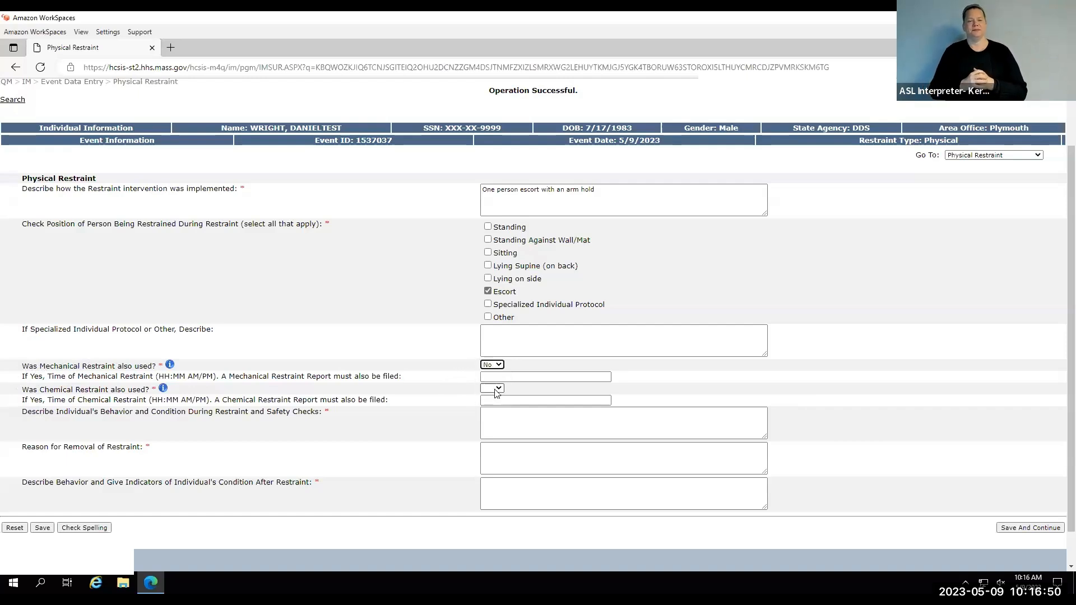
Answer No to chemical restraint and describe the behavior during restraint as "Individual initially resisted redirection but when he saw the oncoming car he complied".
{"action": "left_click", "coordinate": [496, 390]}
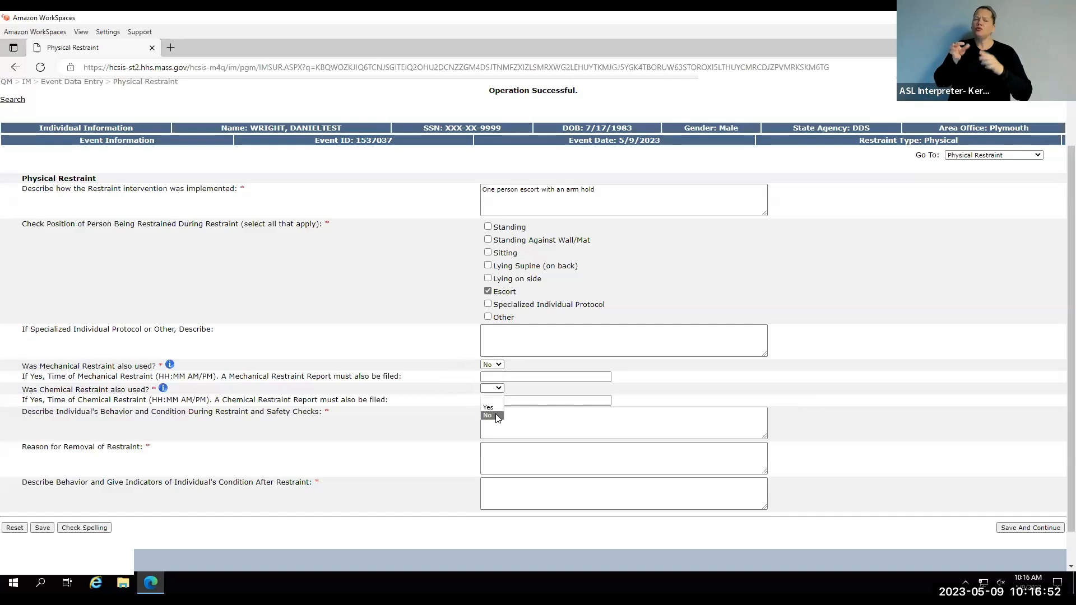
{"action": "left_click", "coordinate": [496, 415]}
{"action": "left_click", "coordinate": [498, 415]}
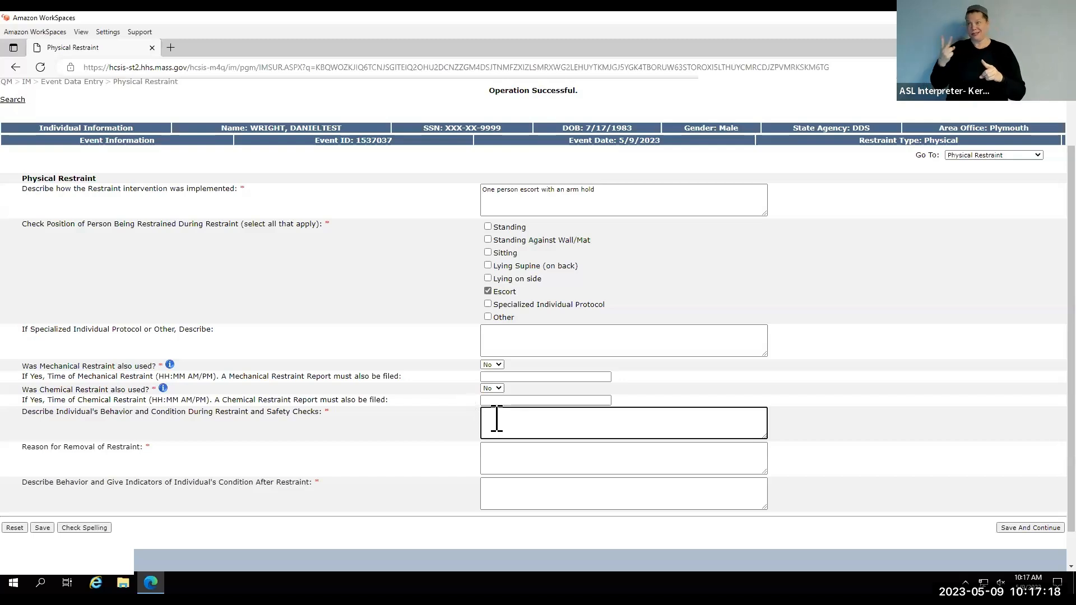
{"action": "type", "text": "Individual initially resisted redirection but when he saw the oncoming car he complied"}
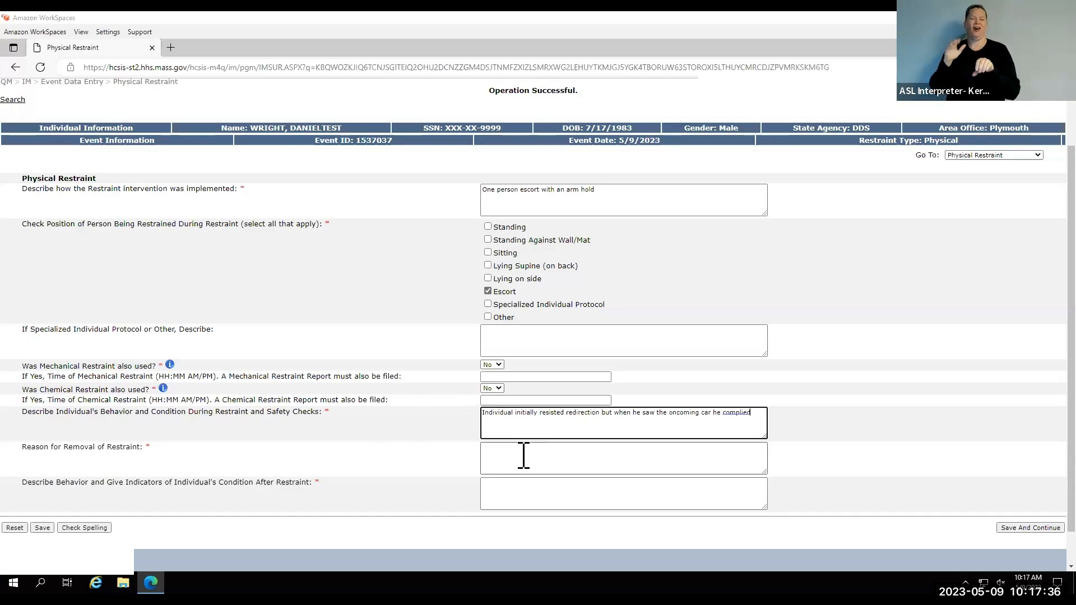
Enter removal reason "the individual was safely back on the sidewalk" and post-restraint condition "Calmly continued to walk on the sidewalk", and save to continue.
{"action": "left_click", "coordinate": [507, 458]}
{"action": "type", "text": "the individual was safely back on the sidewalk"}
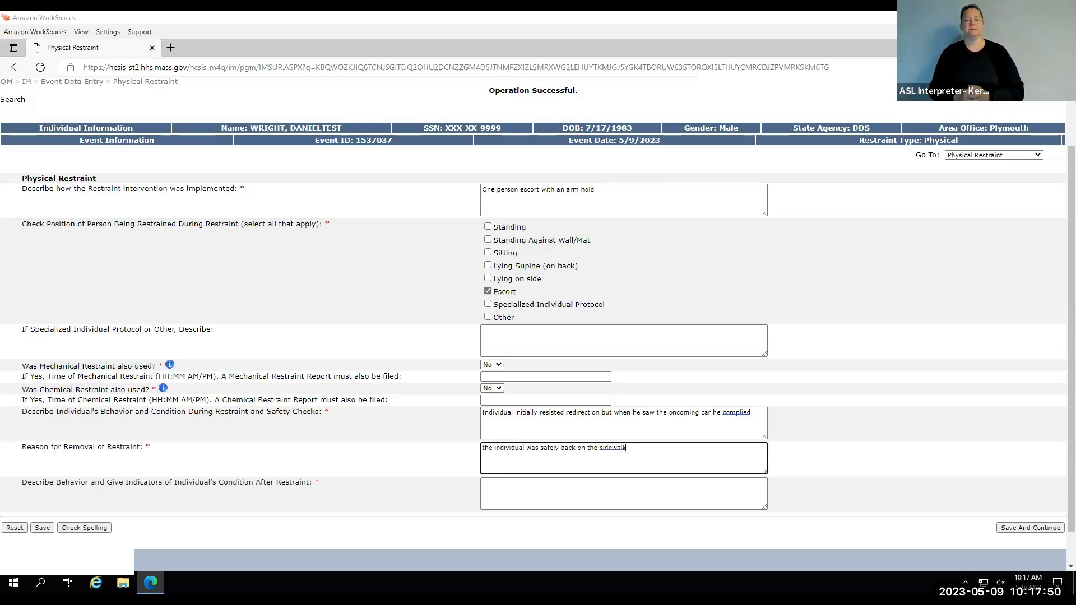
{"action": "left_click", "coordinate": [495, 482]}
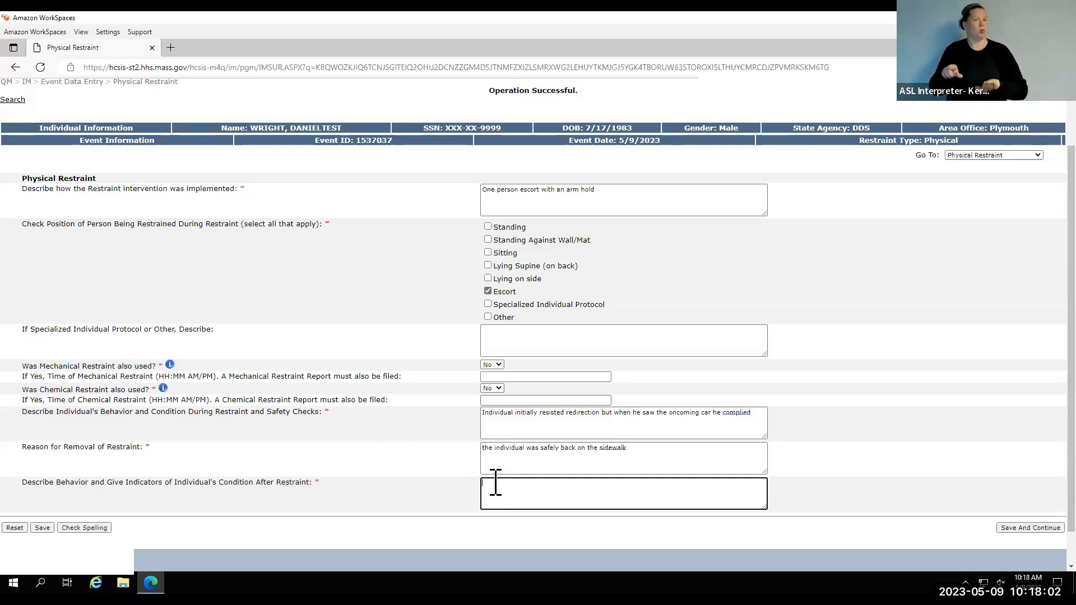
{"action": "type", "text": "Calmly continued to walk on the sidewalk"}
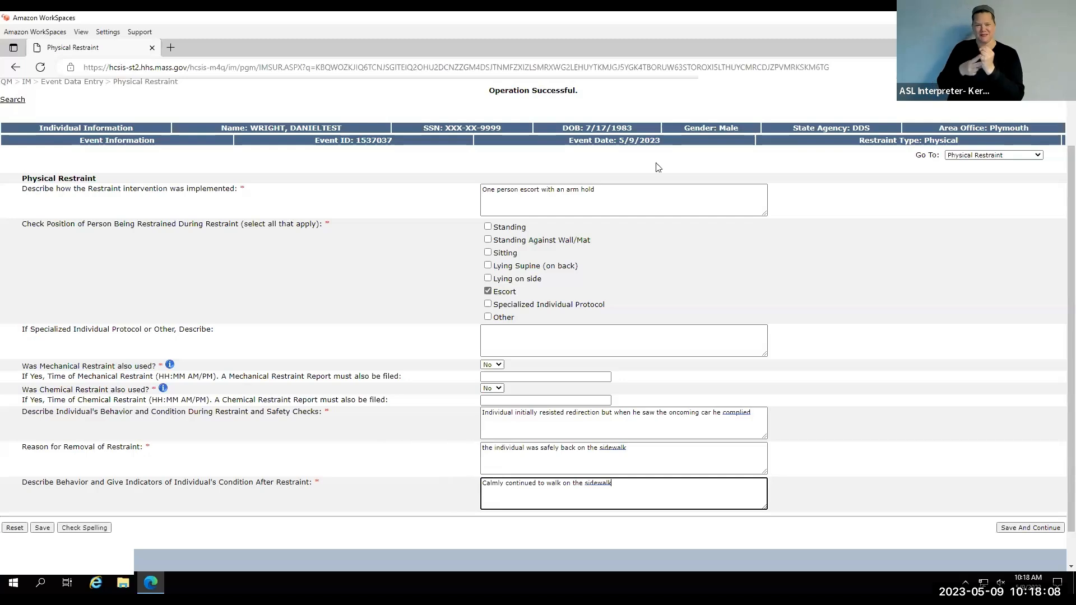
{"action": "left_click", "coordinate": [1021, 531]}
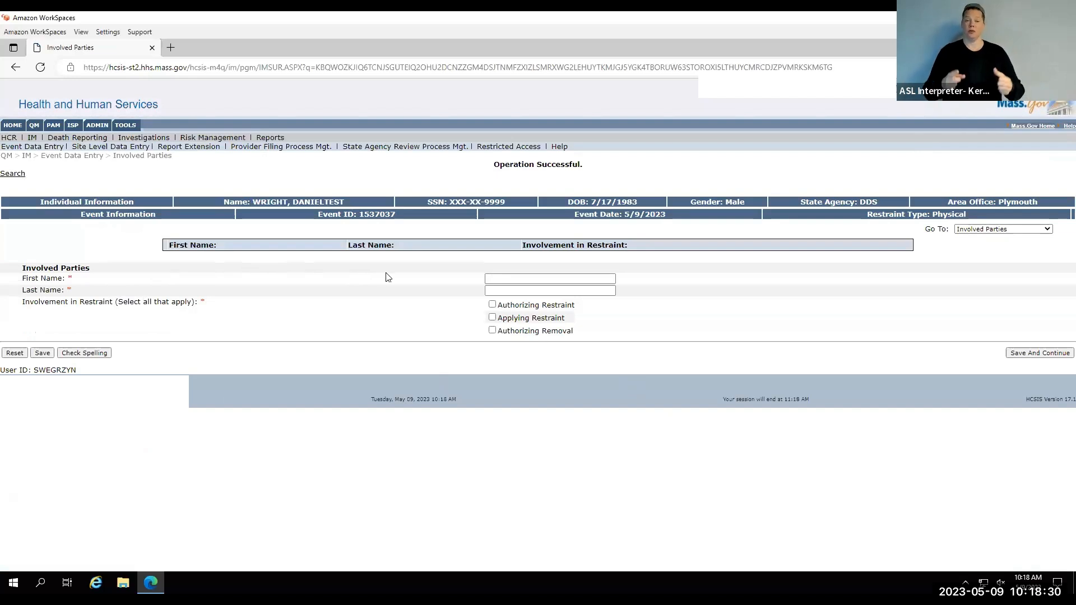
Save involved party "test test" with involvement Authorizing Restraint and Applying Restraint.
{"action": "left_click", "coordinate": [511, 279]}
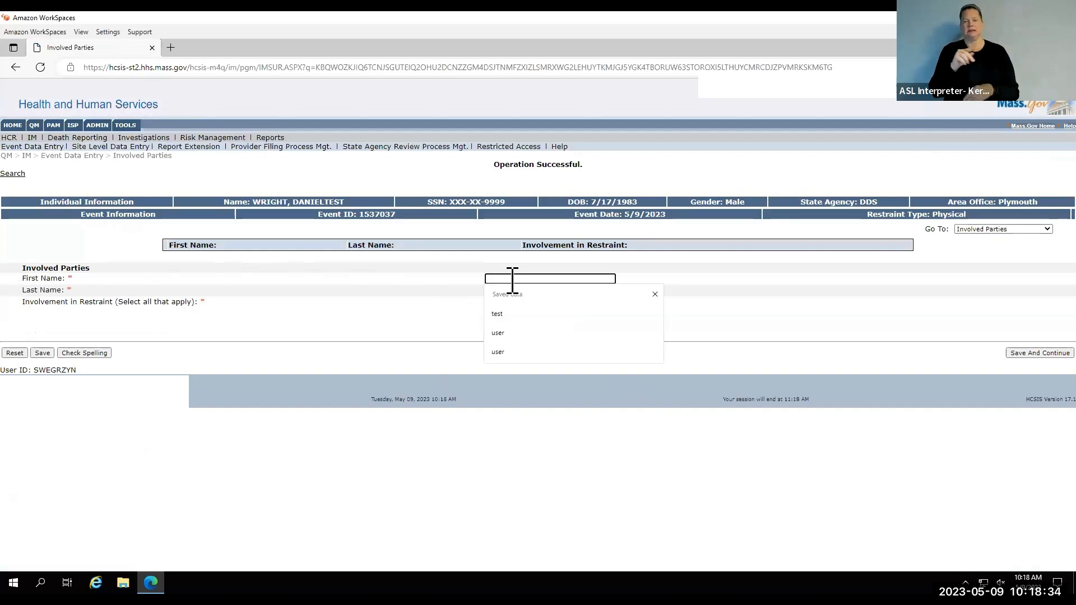
{"action": "type", "text": "test"}
{"action": "key", "text": "Tab"}
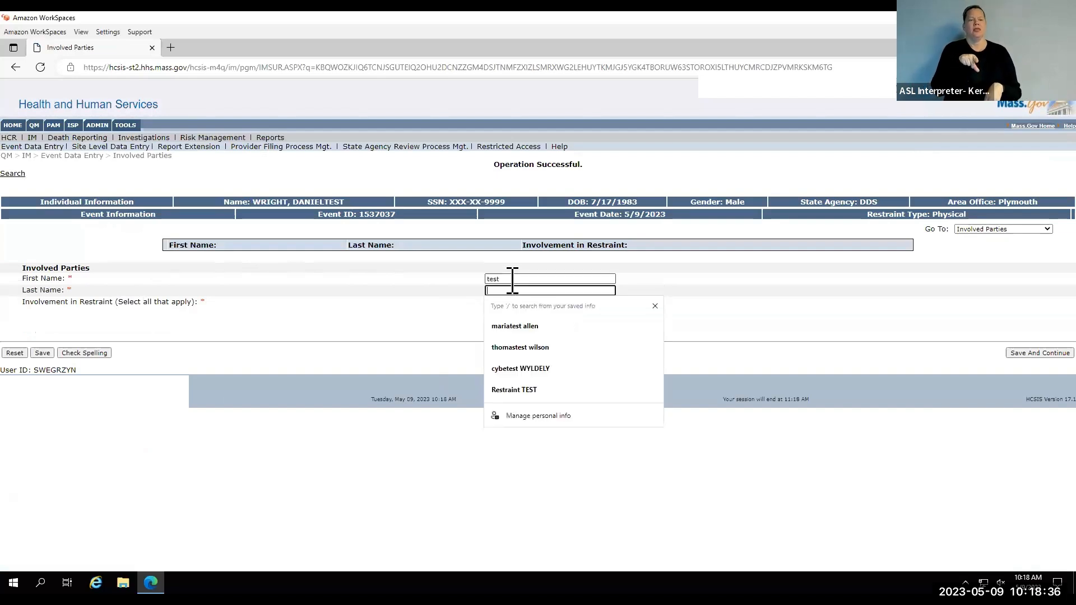
{"action": "type", "text": "test"}
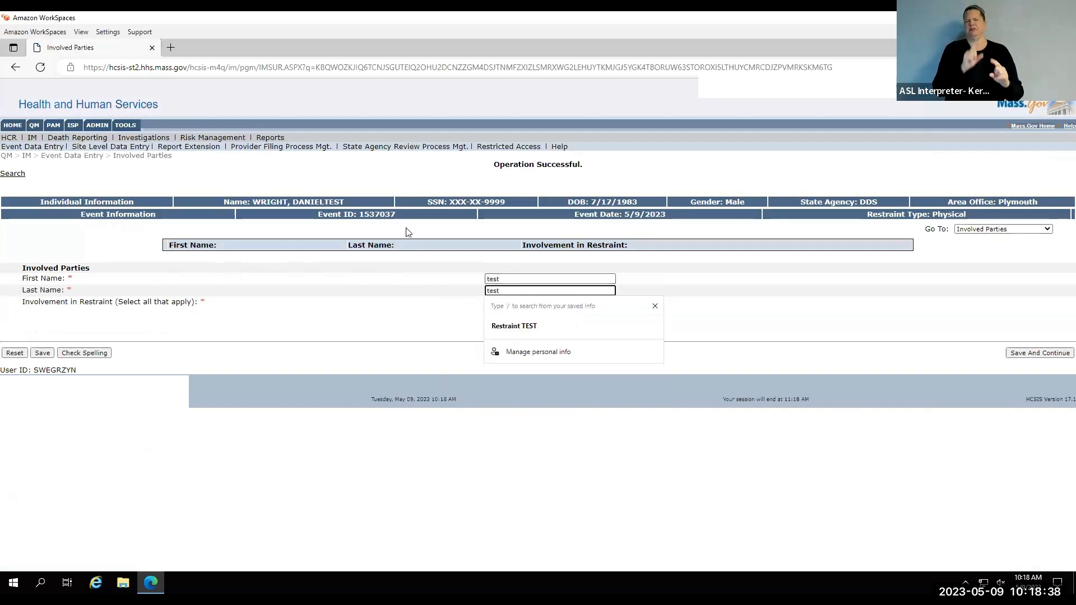
{"action": "left_click", "coordinate": [445, 434]}
{"action": "left_click", "coordinate": [505, 307]}
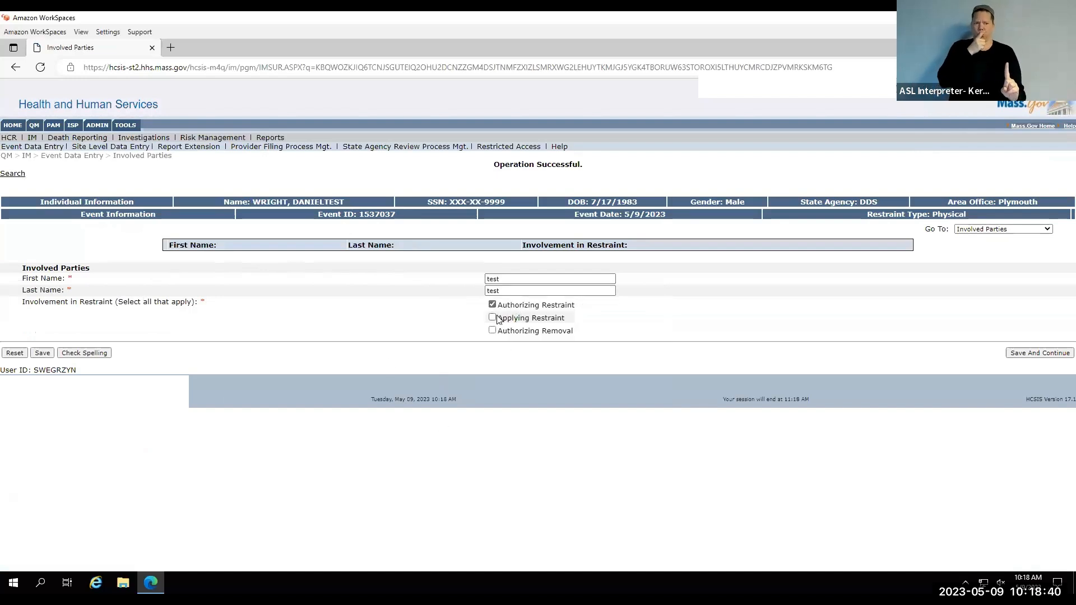
{"action": "left_click", "coordinate": [492, 317]}
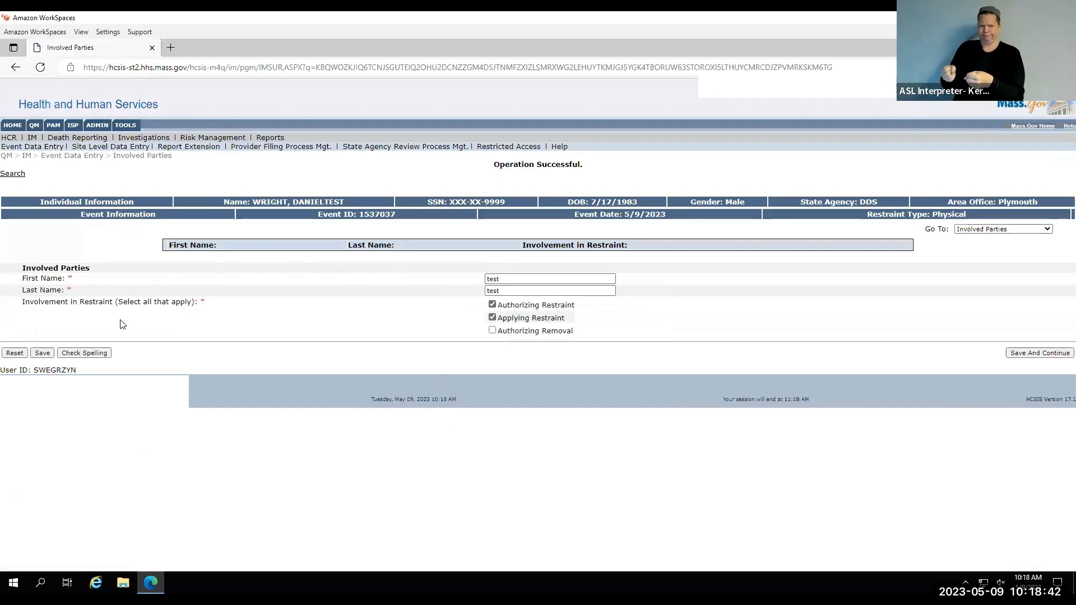
{"action": "left_click", "coordinate": [44, 353]}
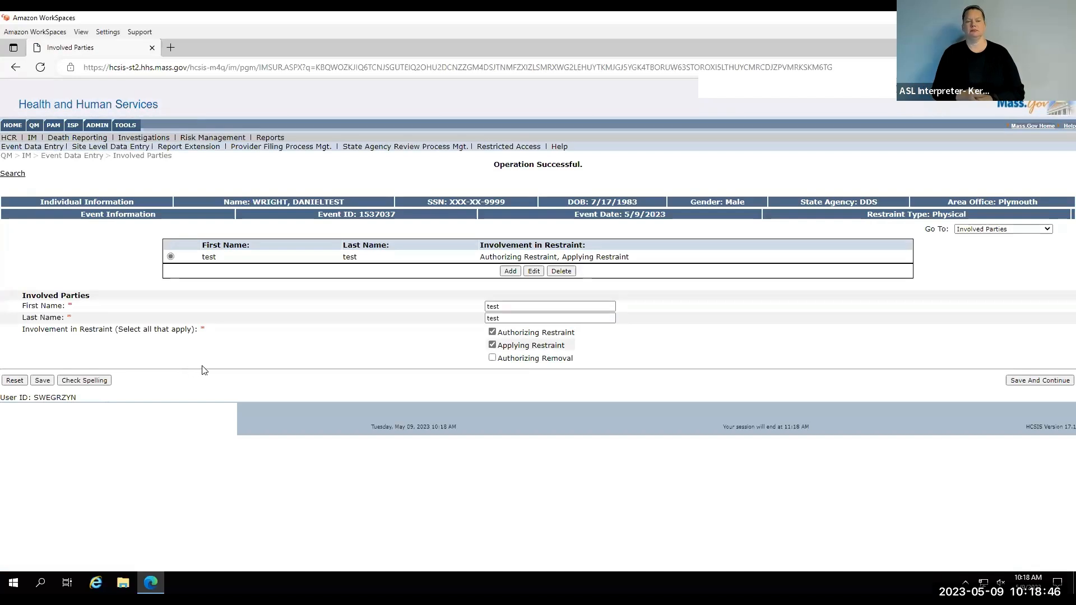
Add a second involved party "user user" with involvement Applying Restraint, and save it.
{"action": "left_click", "coordinate": [510, 272]}
{"action": "left_click", "coordinate": [510, 306]}
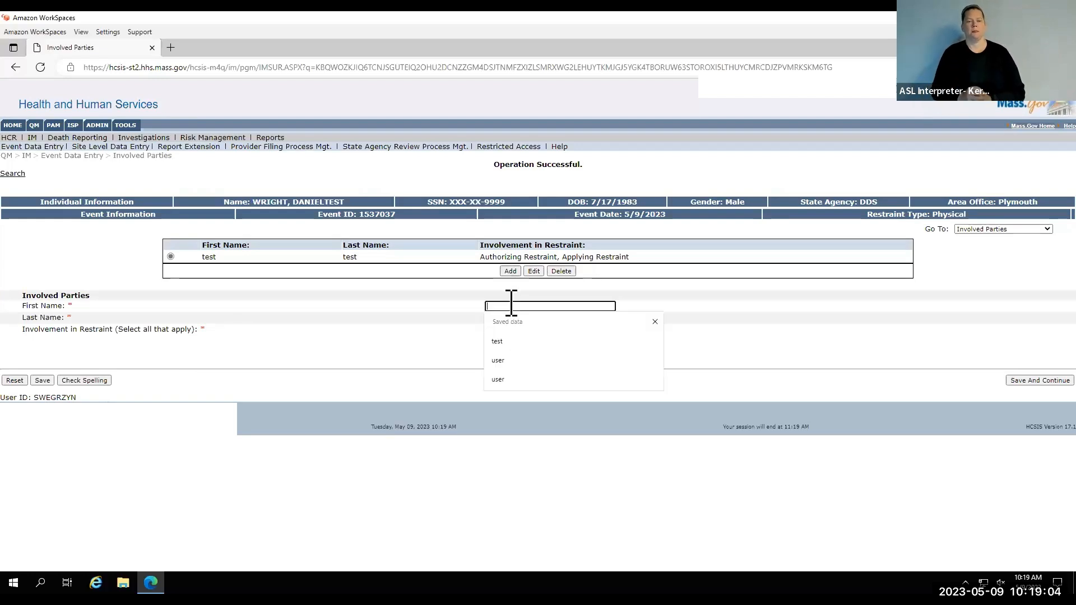
{"action": "type", "text": "user"}
{"action": "key", "text": "Tab"}
{"action": "type", "text": "use"}
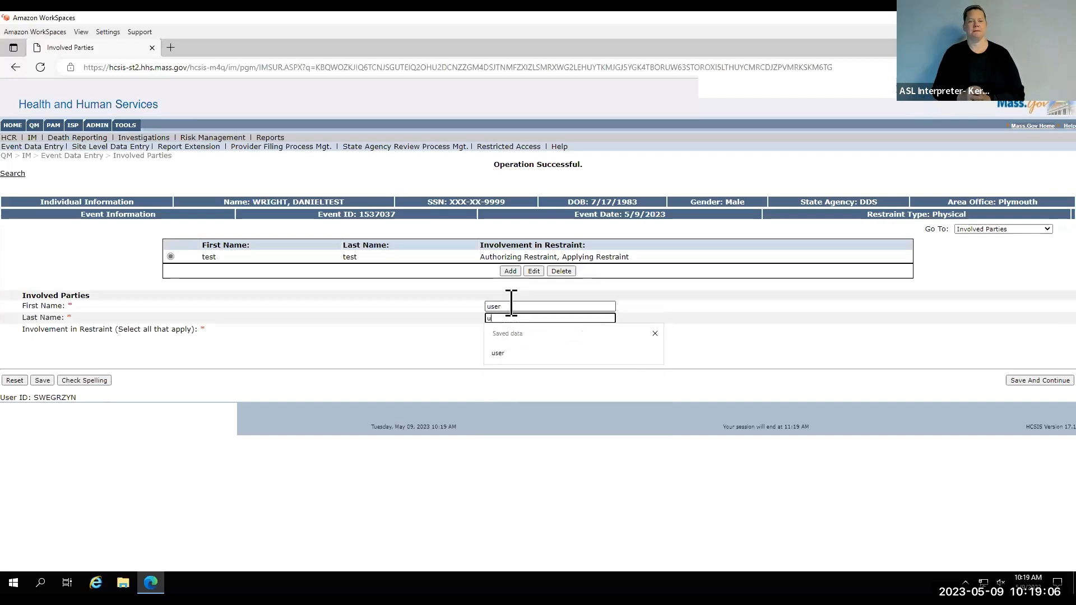
{"action": "type", "text": "r"}
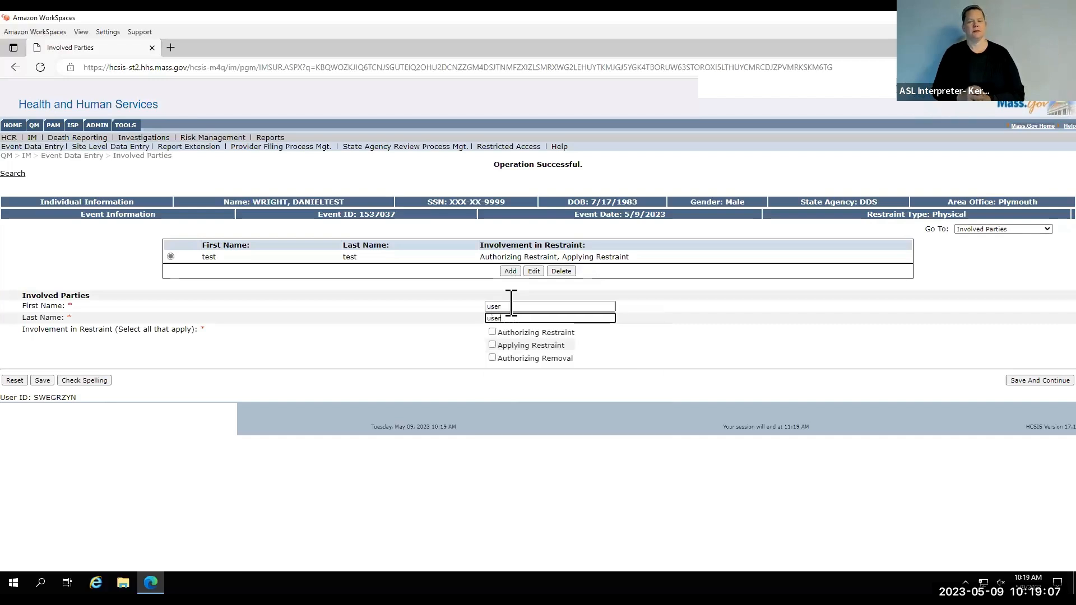
{"action": "left_click", "coordinate": [507, 349]}
{"action": "left_click", "coordinate": [43, 381]}
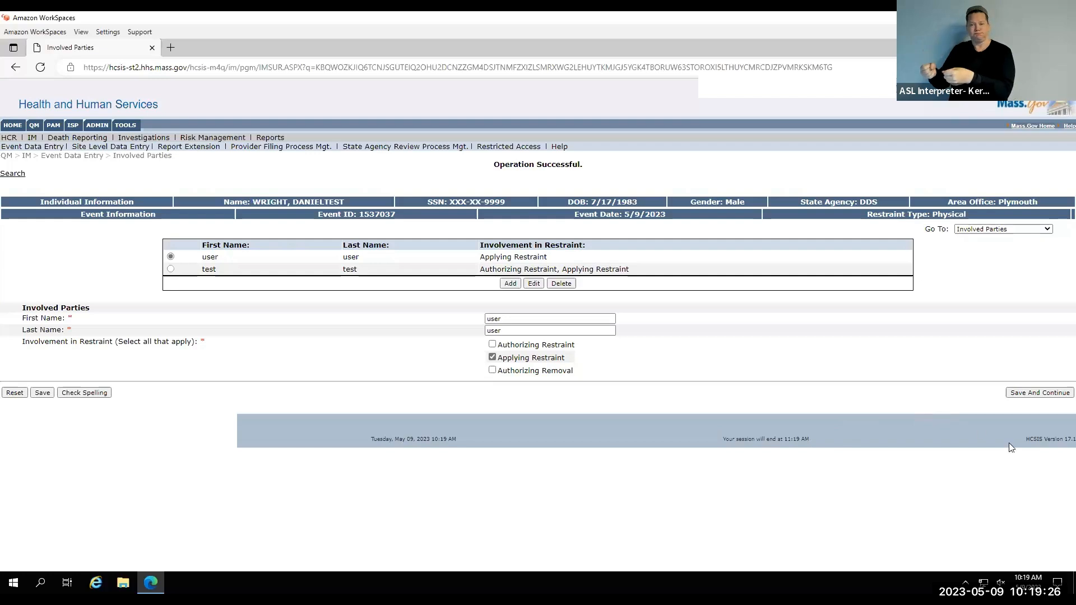
Continue past the Individual's Condition page without entries, and enter "test test" as the staff interviewing the individual.
{"action": "left_click", "coordinate": [1026, 395]}
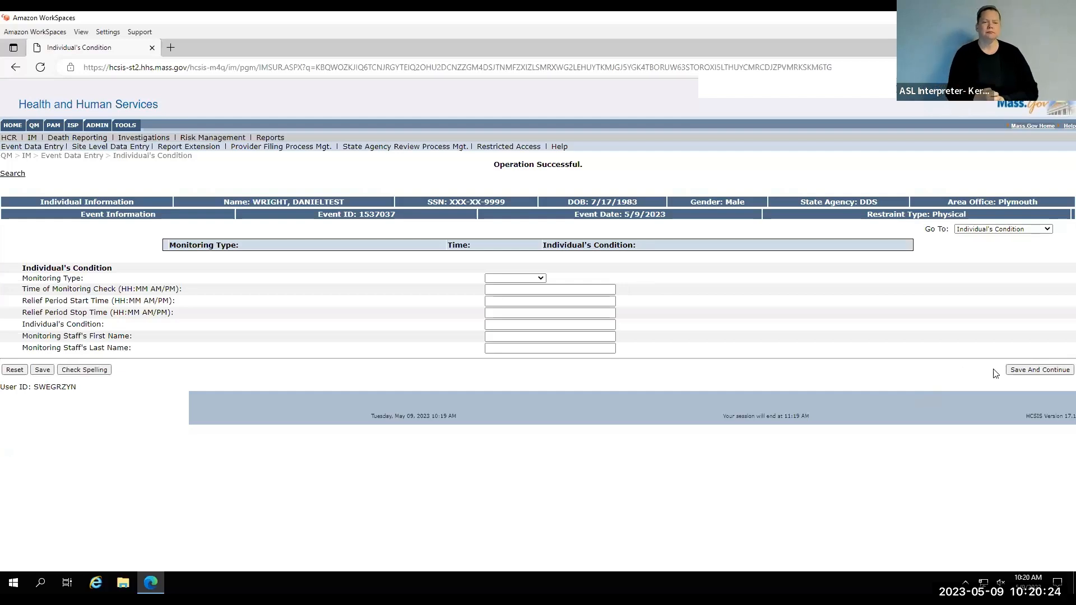
{"action": "left_click", "coordinate": [1013, 371]}
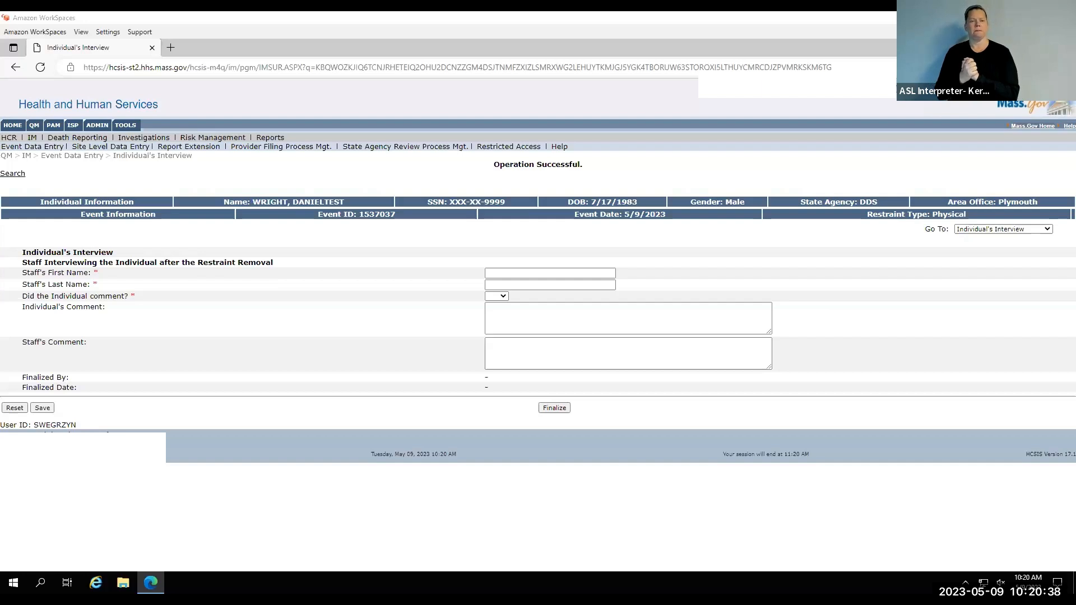
{"action": "left_click", "coordinate": [506, 273]}
{"action": "type", "text": "test"}
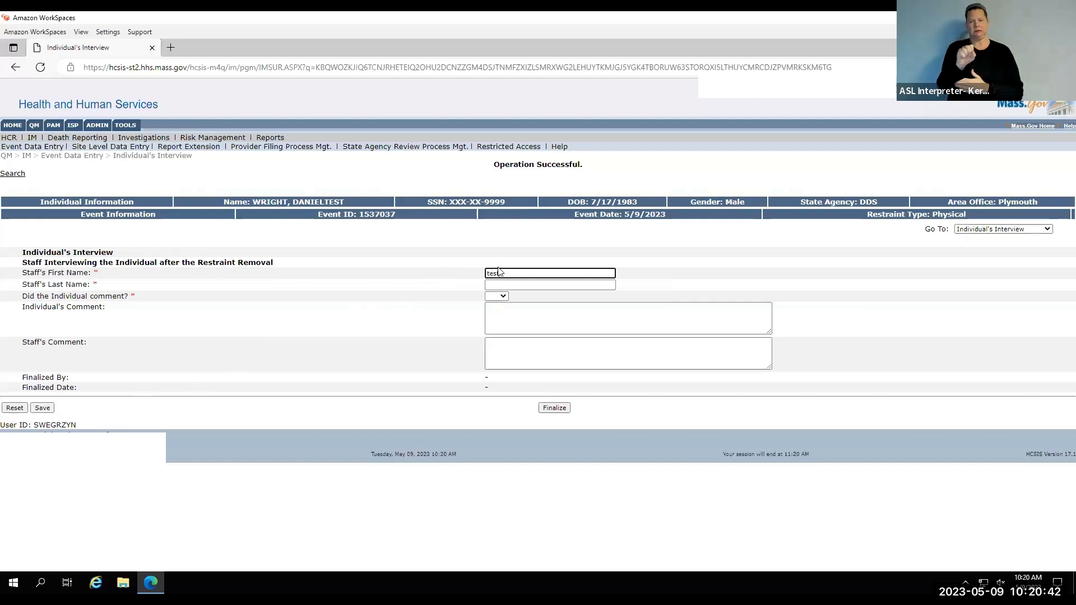
{"action": "key", "text": "Tab"}
{"action": "type", "text": "test"}
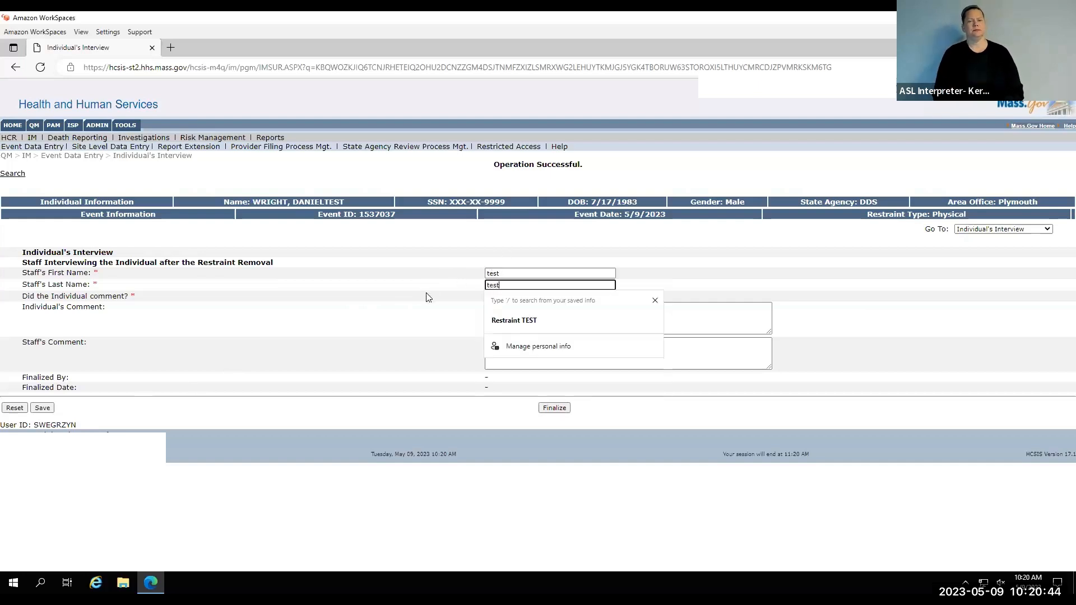
{"action": "key", "text": "Tab"}
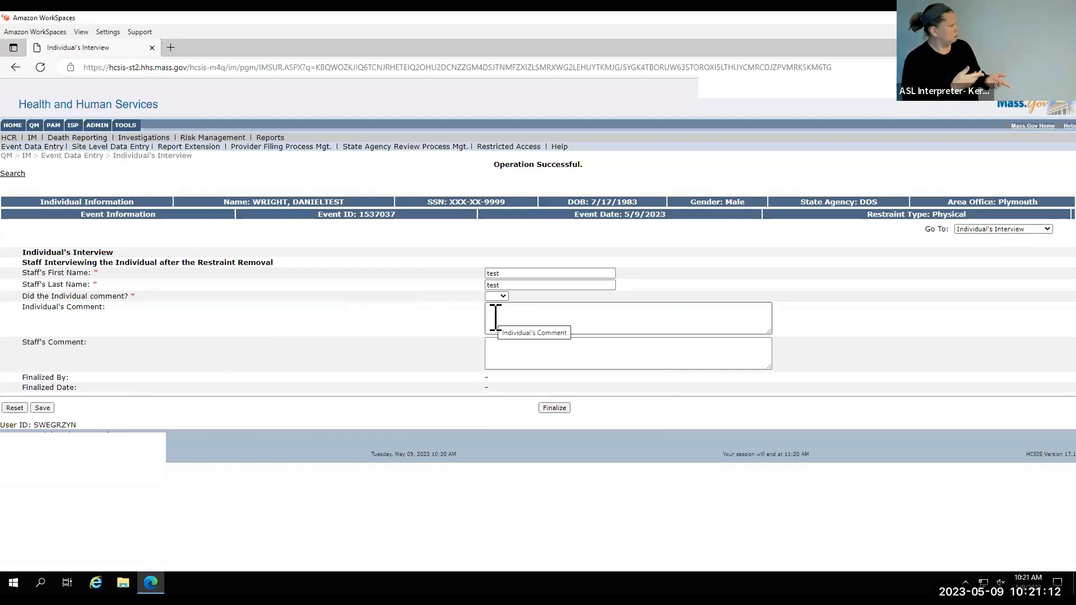
Record individual's comment (Yes): "I can take care of myself without being held like a child. All the same I am grateful. I had not seen the car".
{"action": "left_click", "coordinate": [500, 296]}
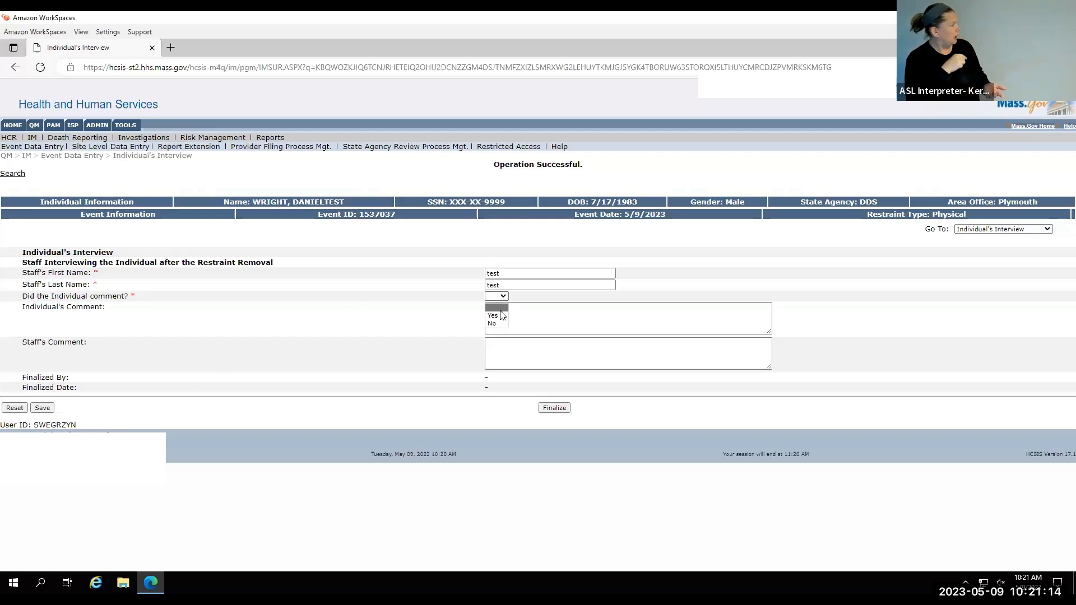
{"action": "left_click", "coordinate": [493, 316]}
{"action": "left_click", "coordinate": [517, 312]}
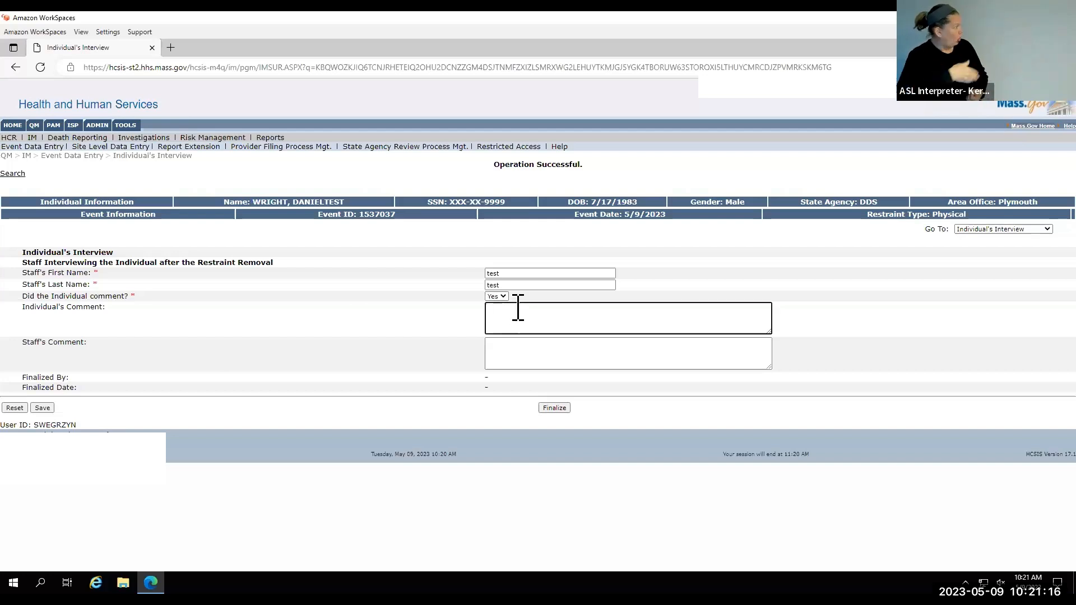
{"action": "type", "text": "I can take care of myself without being held like a child. All the same I am grateful. I had not seen the car"}
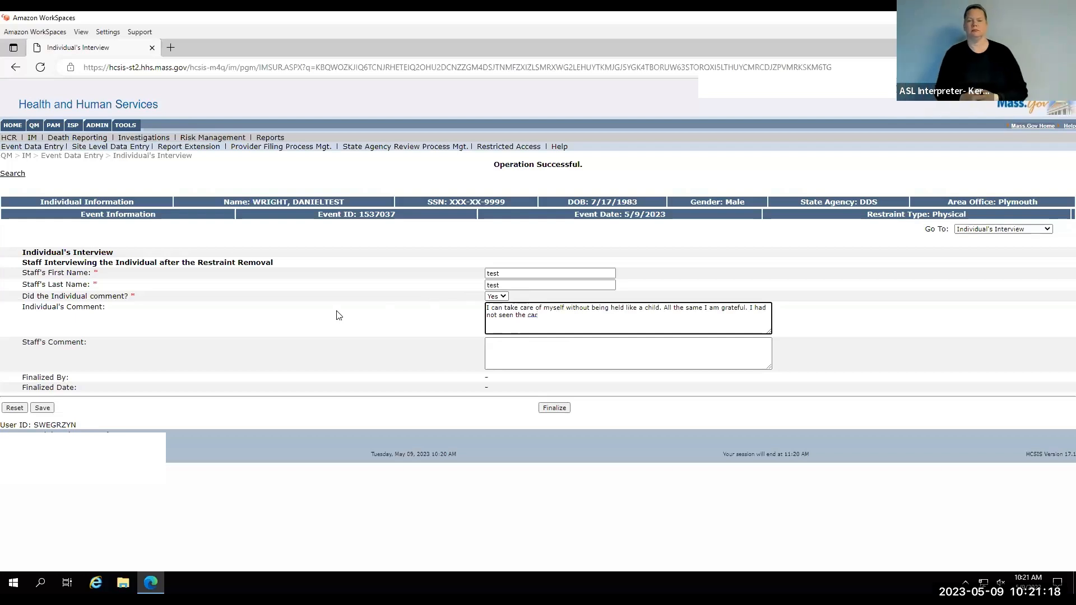
{"action": "left_click", "coordinate": [336, 314]}
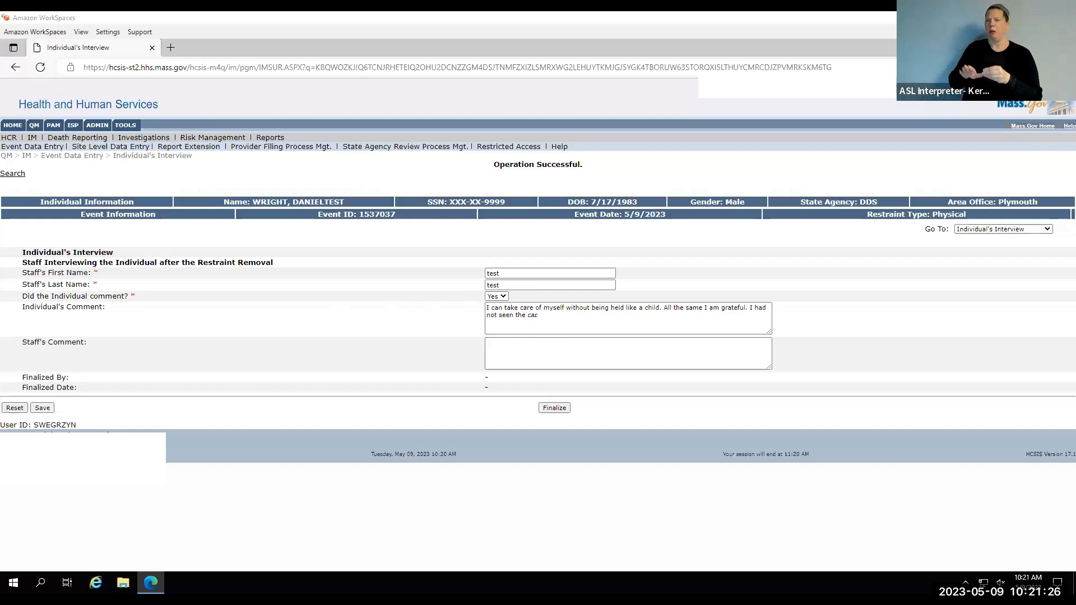
Fill in the staff's comment suggesting the plan have staff keep reminding the individual to slow down and look both sides of the road before crossing.
{"action": "left_click", "coordinate": [510, 341]}
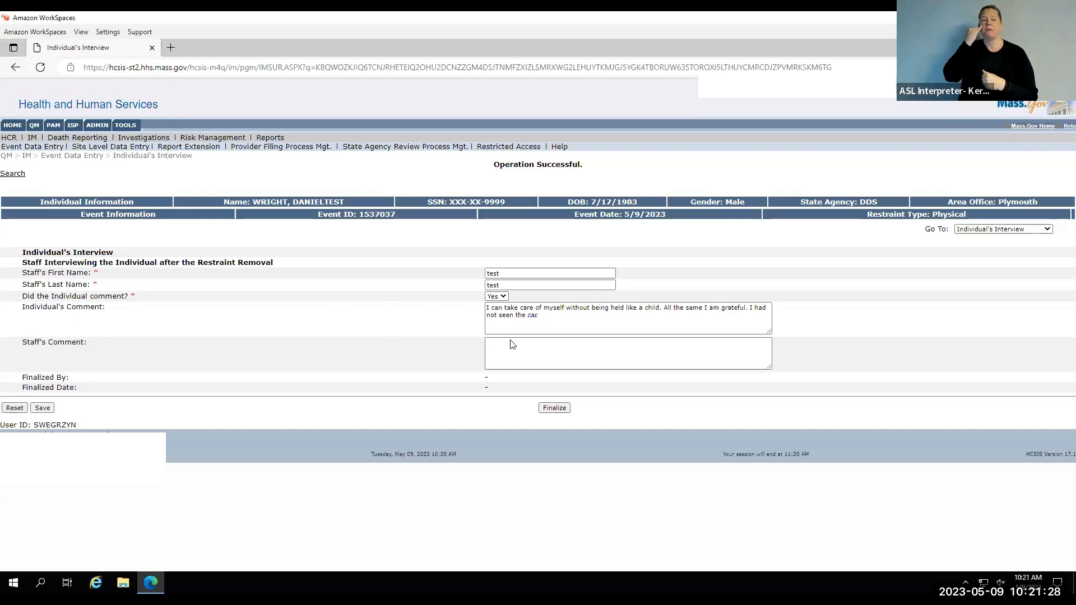
{"action": "left_click", "coordinate": [516, 347]}
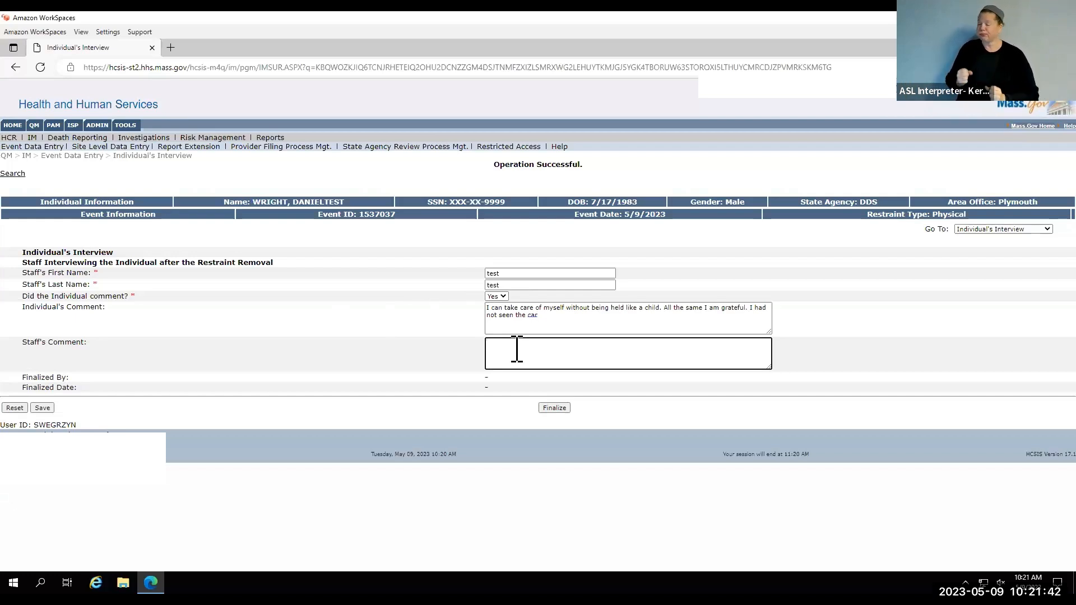
{"action": "type", "text": "It might be beneficial to add in the plan that staff should keep reminding the individual to slow down and look both sides of the road before crossing"}
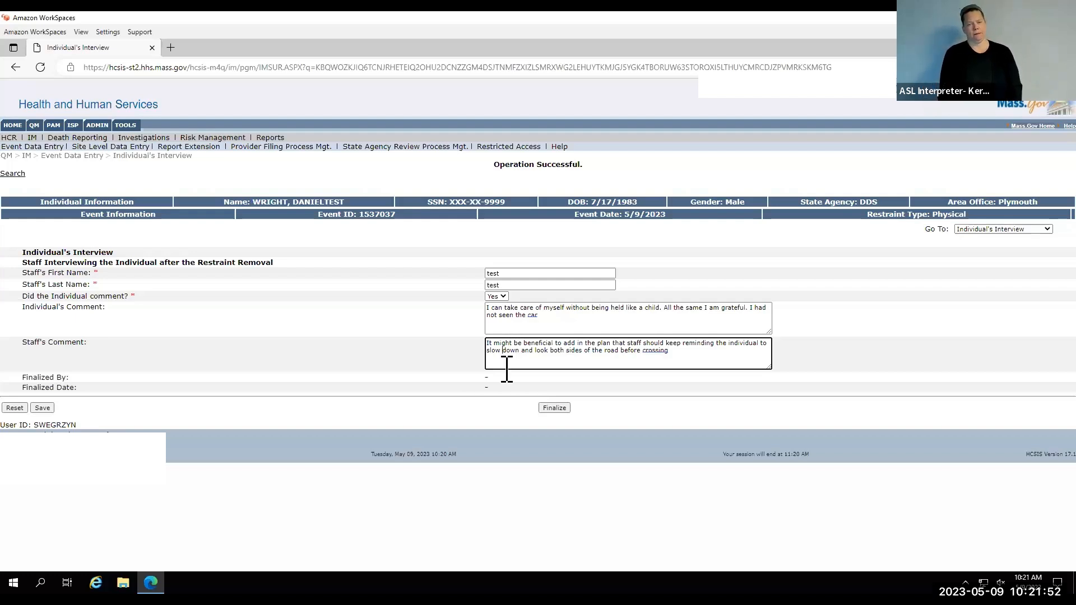
{"action": "left_click", "coordinate": [503, 389]}
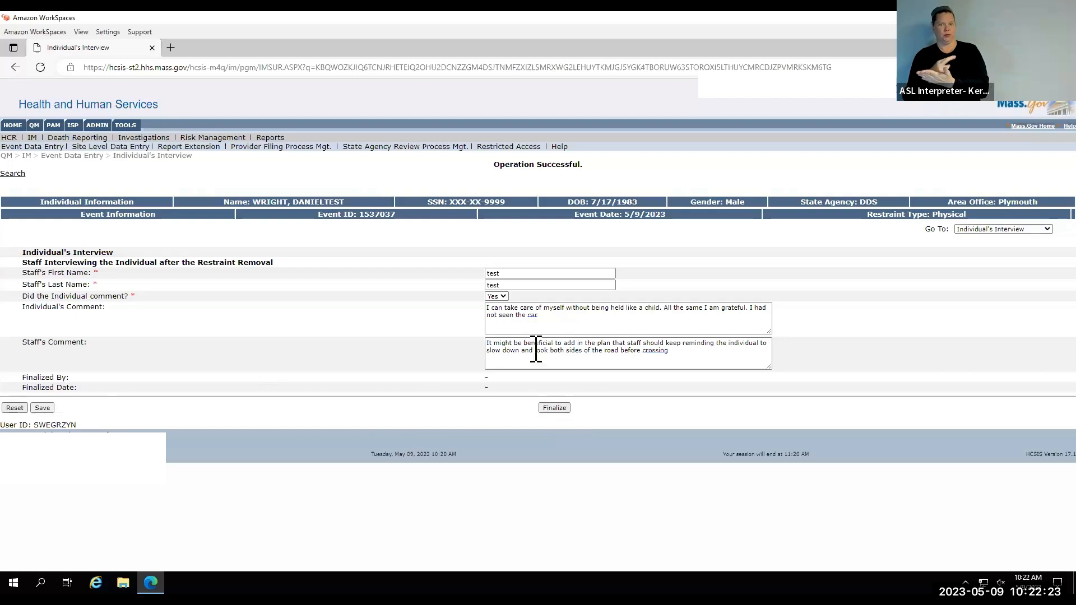
Finalize the provider restraint report and create the Provider Restraint Manager Review.
{"action": "left_click", "coordinate": [560, 409]}
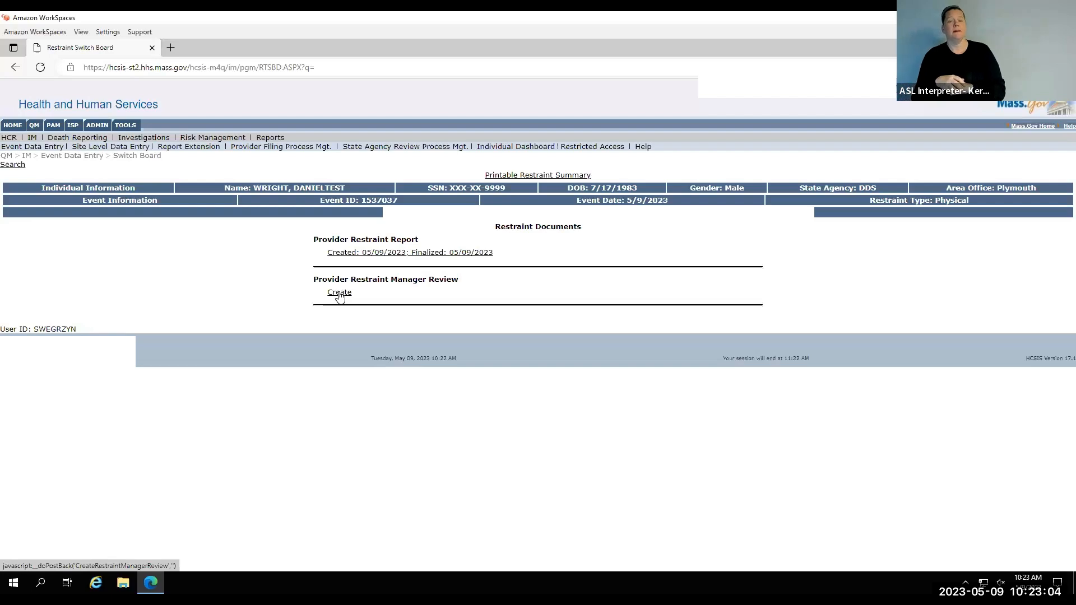
{"action": "left_click", "coordinate": [339, 293]}
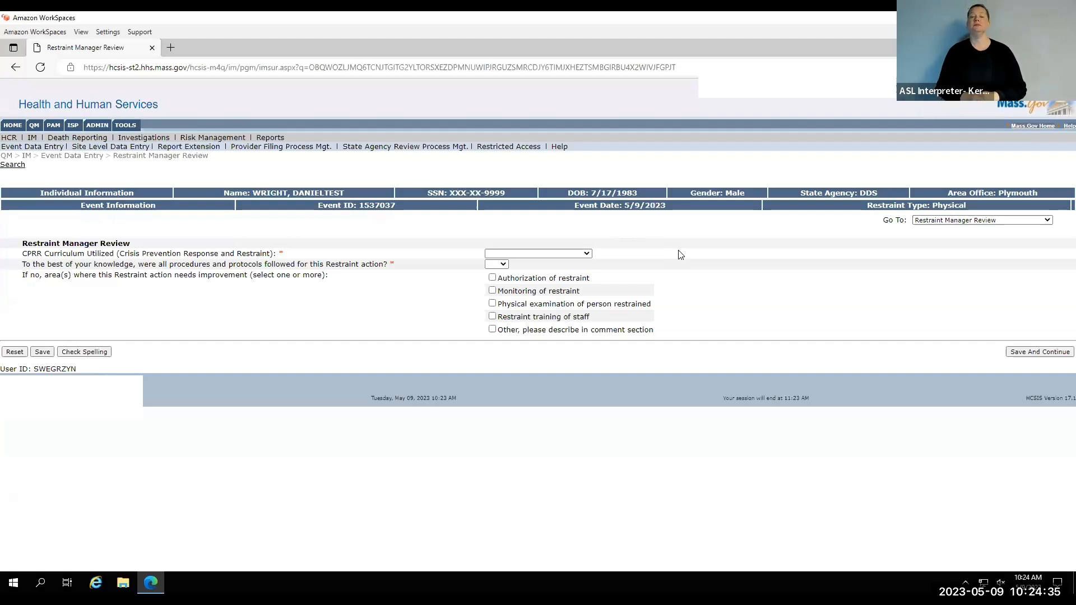
Set the CPRR curriculum to CALM, answer Yes to procedures and protocols being followed, and save and continue the Restraint Manager Review.
{"action": "left_click", "coordinate": [586, 255]}
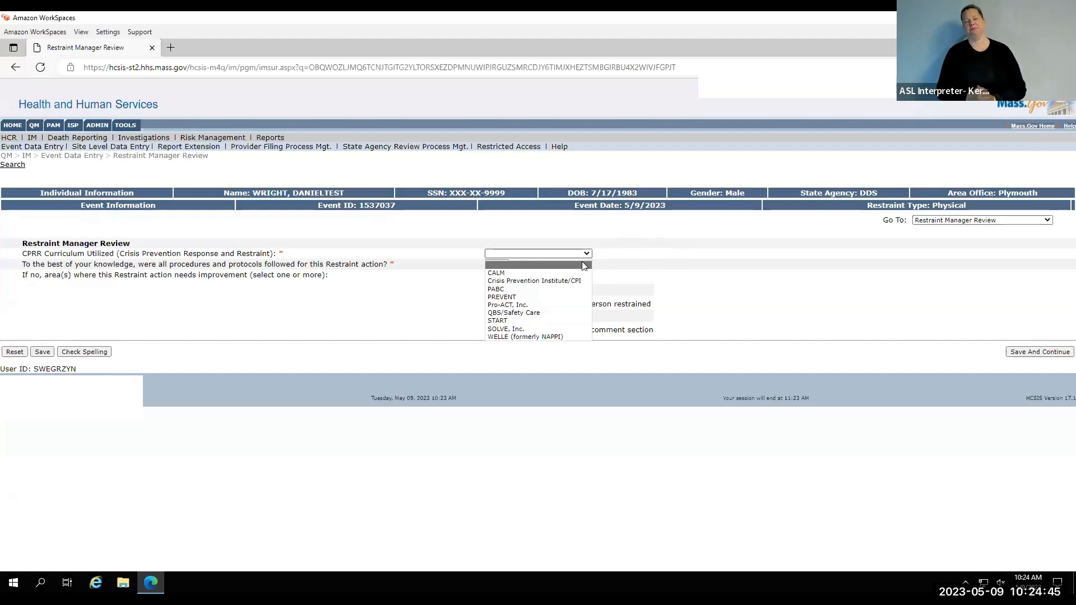
{"action": "left_click", "coordinate": [577, 274]}
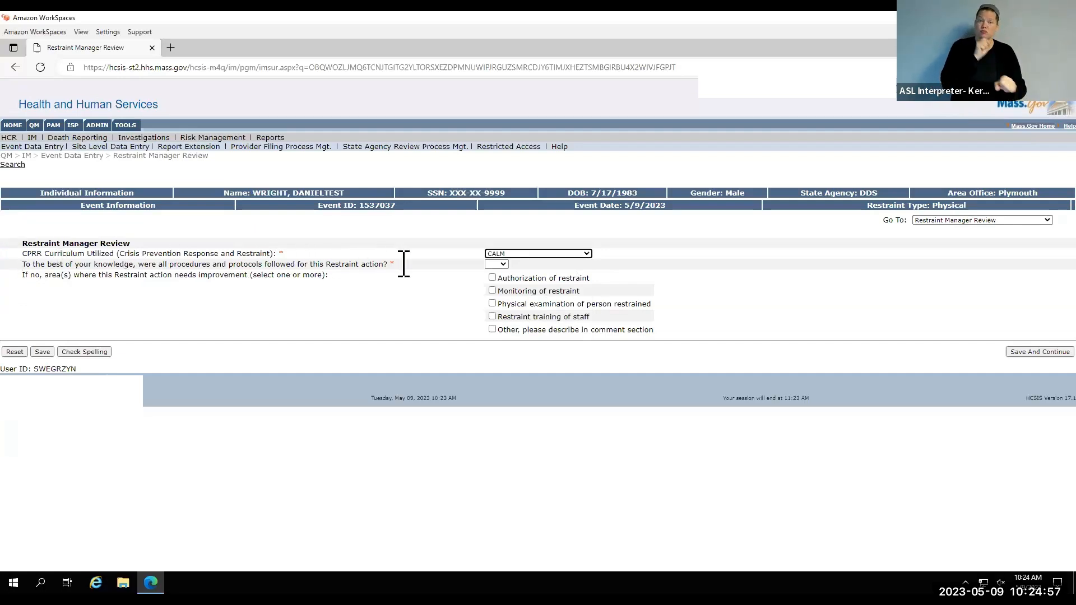
{"action": "left_click", "coordinate": [504, 265]}
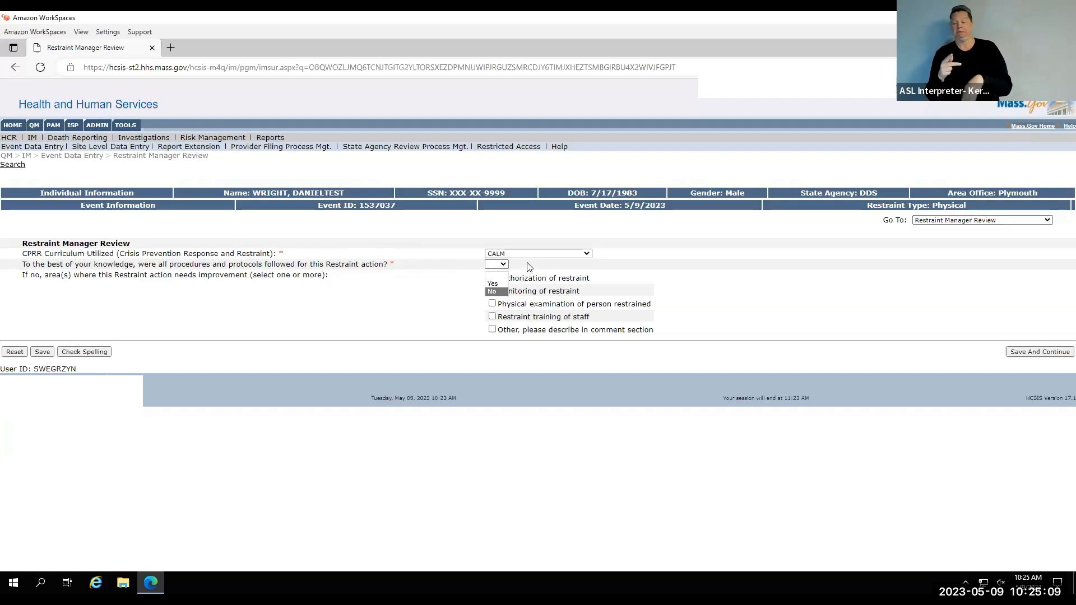
{"action": "left_click", "coordinate": [504, 263]}
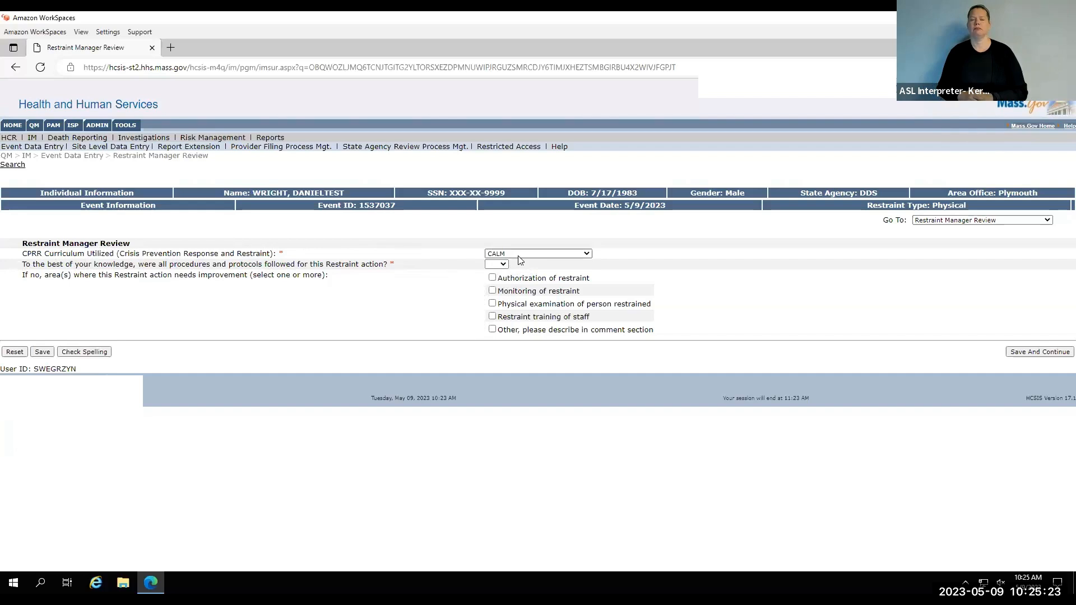
{"action": "left_click", "coordinate": [503, 264]}
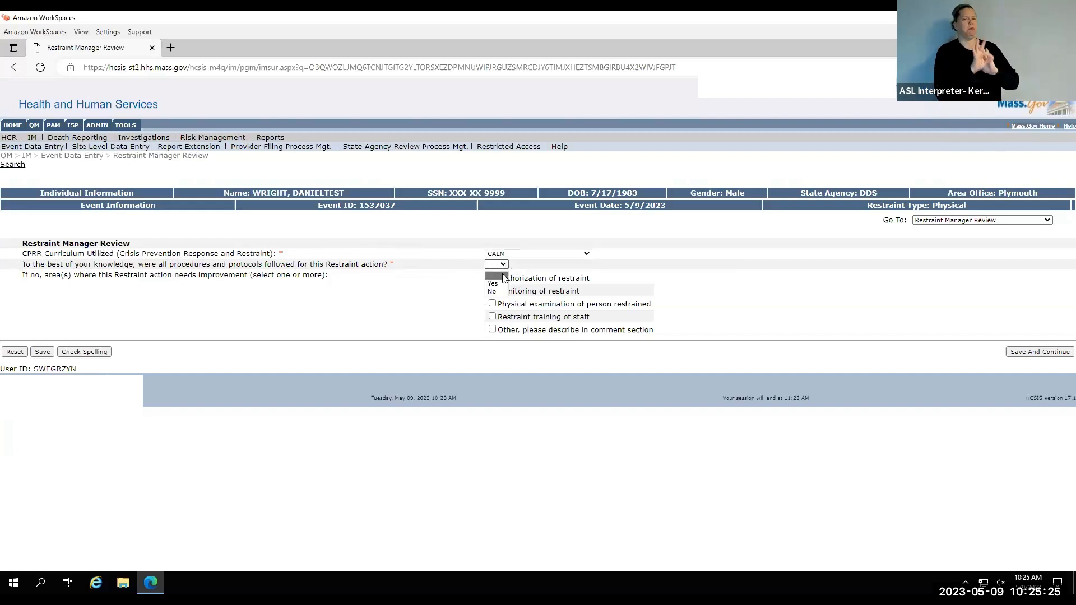
{"action": "left_click", "coordinate": [502, 284]}
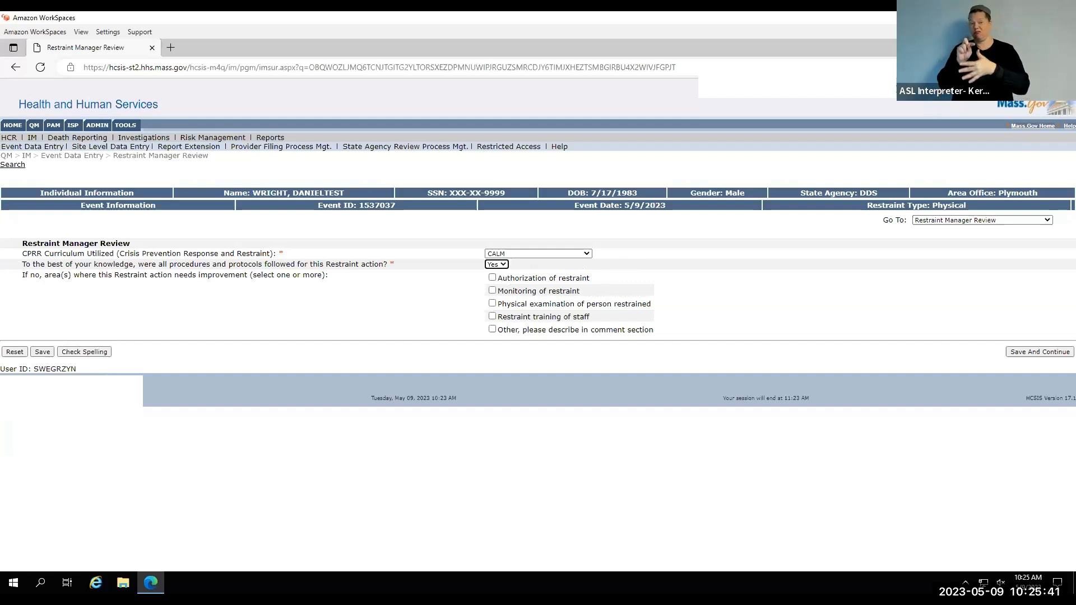
{"action": "left_click", "coordinate": [1026, 353]}
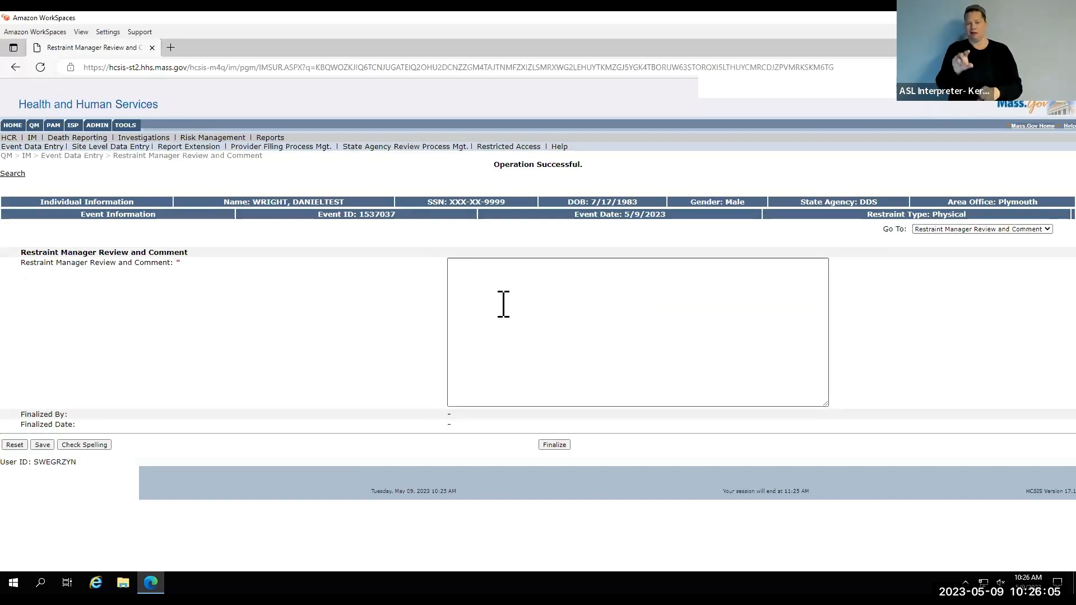
Enter "review and comment" as the Restraint Manager Review and Comment, and finalize the review.
{"action": "left_click", "coordinate": [503, 304]}
{"action": "type", "text": "re"}
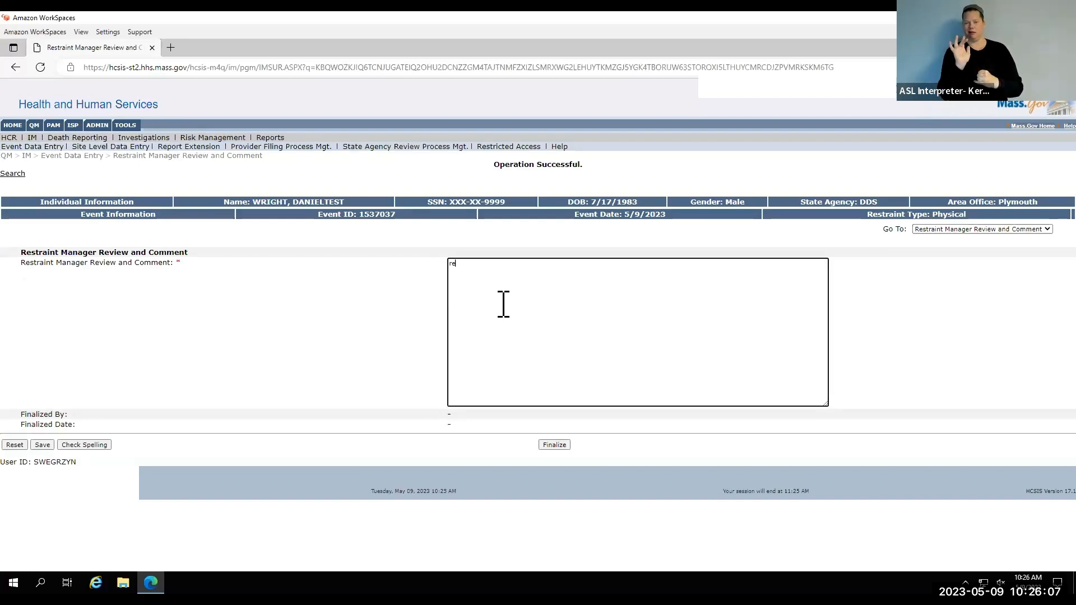
{"action": "type", "text": "view and "}
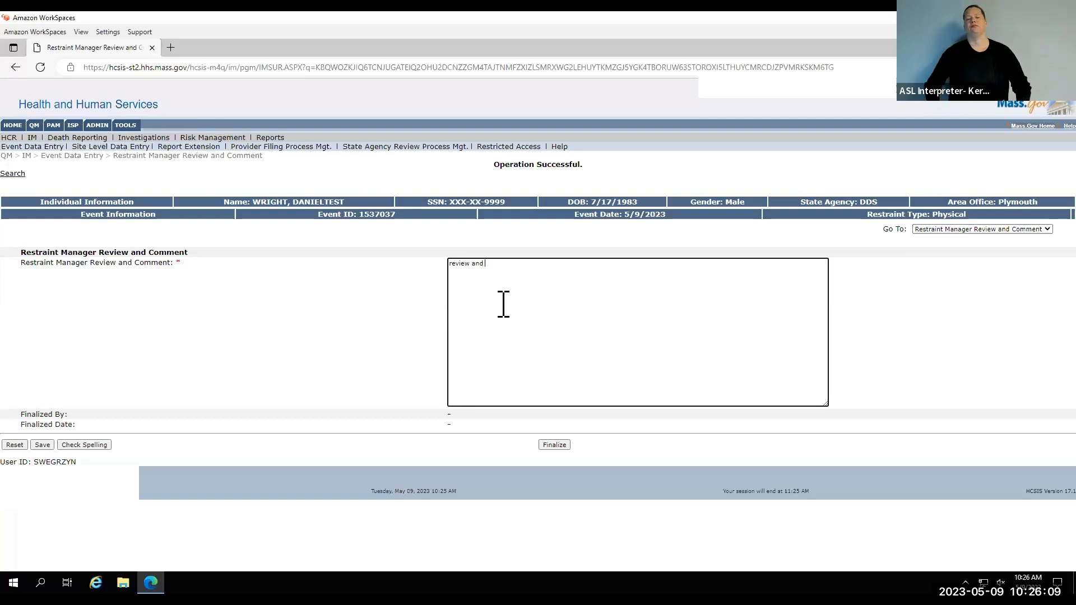
{"action": "type", "text": "comment"}
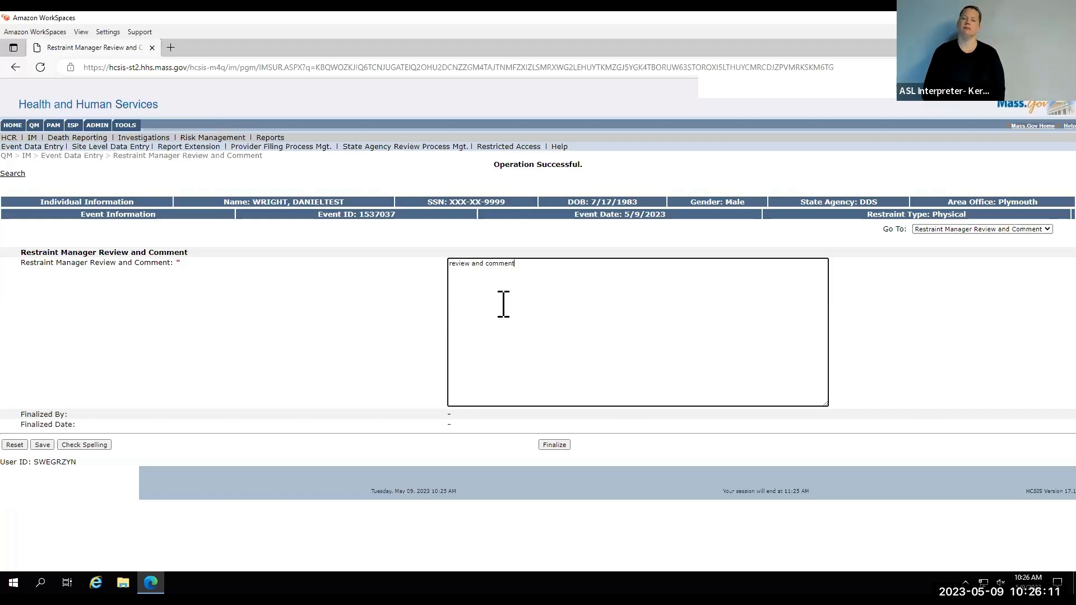
{"action": "left_click", "coordinate": [564, 449]}
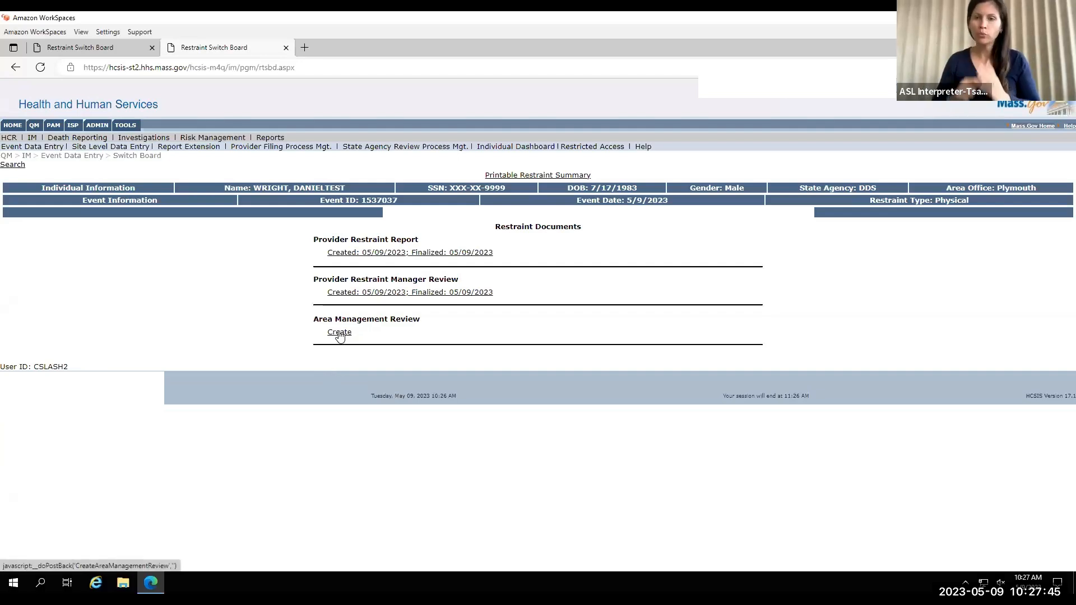
Create the Area Management Review with completion status Complete and Yes for least restrictive intervention used.
{"action": "left_click", "coordinate": [339, 333]}
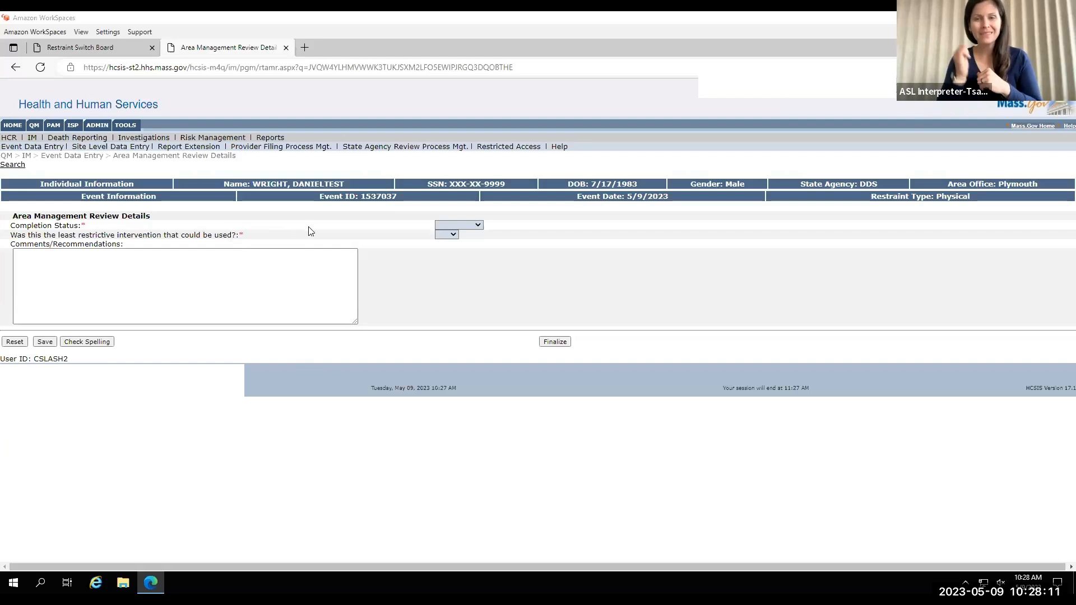
{"action": "left_click", "coordinate": [480, 227]}
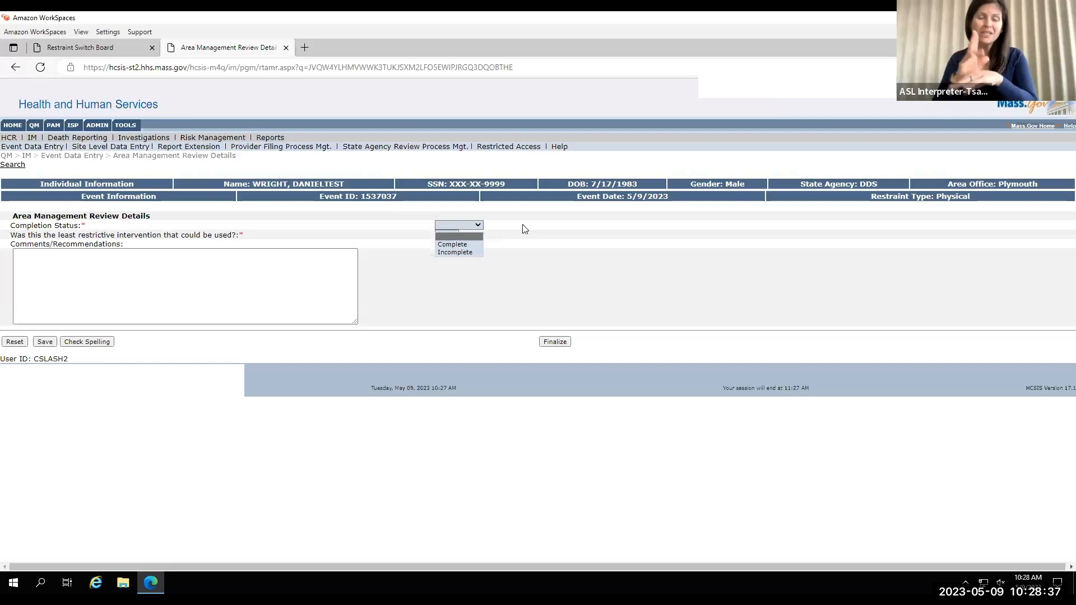
{"action": "left_click", "coordinate": [465, 246]}
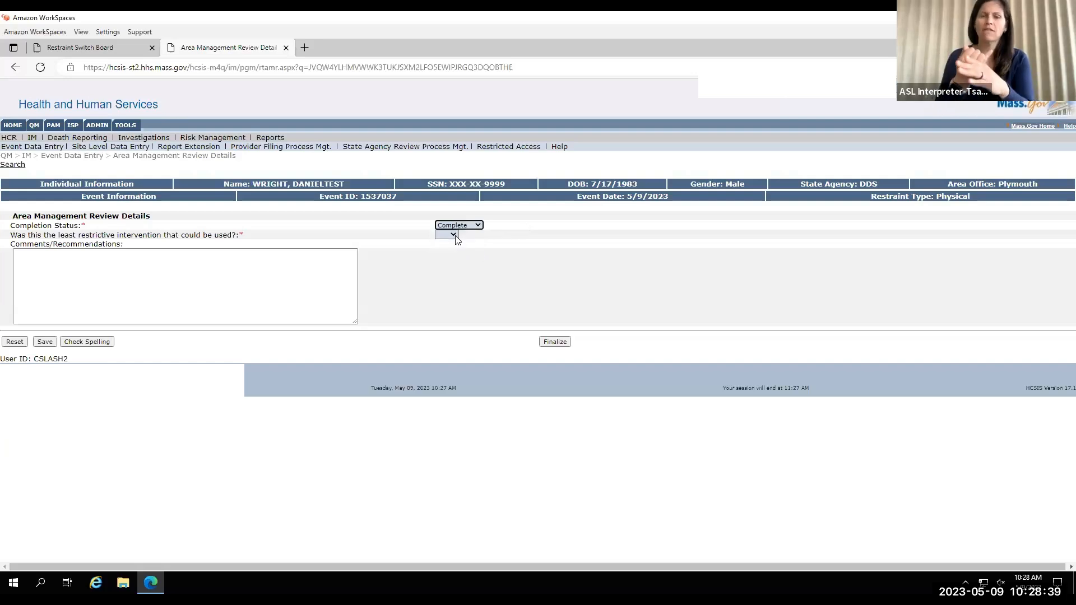
{"action": "left_click", "coordinate": [453, 235]}
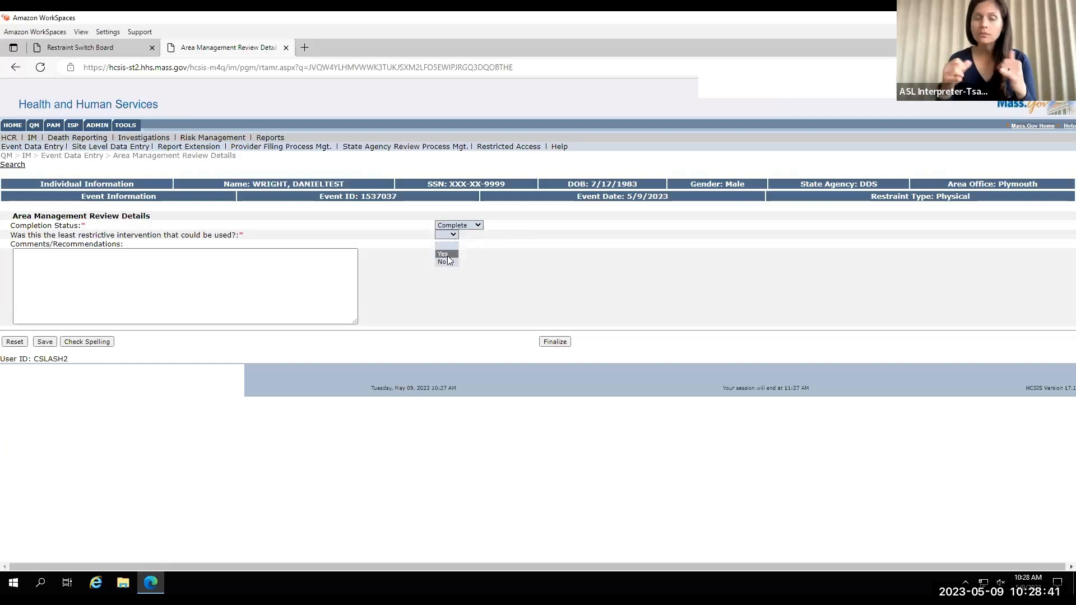
{"action": "left_click", "coordinate": [448, 255]}
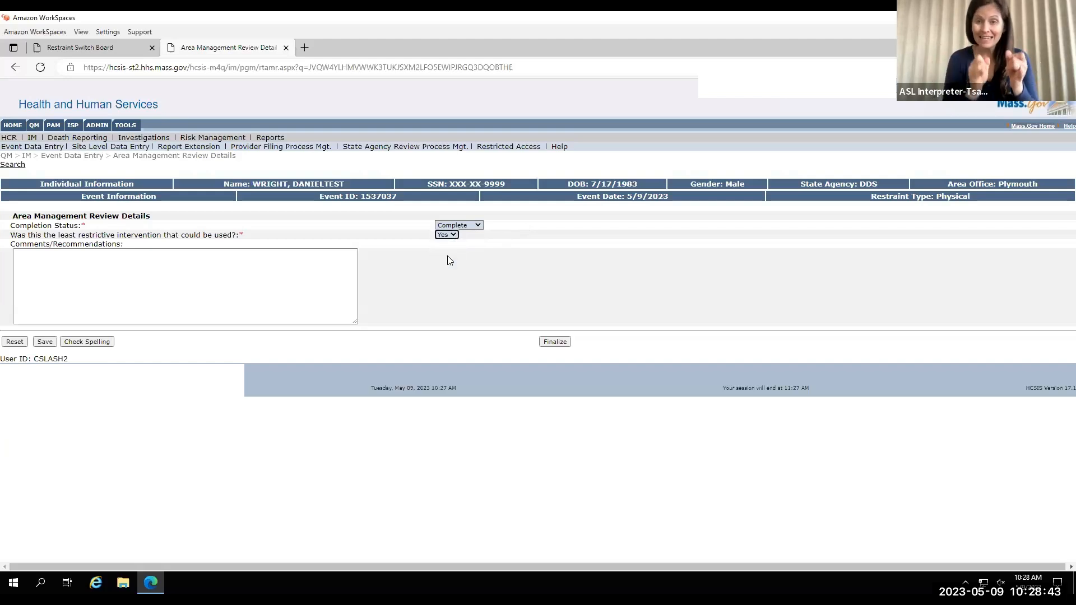
Enter the comment "individual may benefit from a road safety assessment and a teaching plan on community outing safety" and finalize the Area Management Review.
{"action": "left_click", "coordinate": [320, 273]}
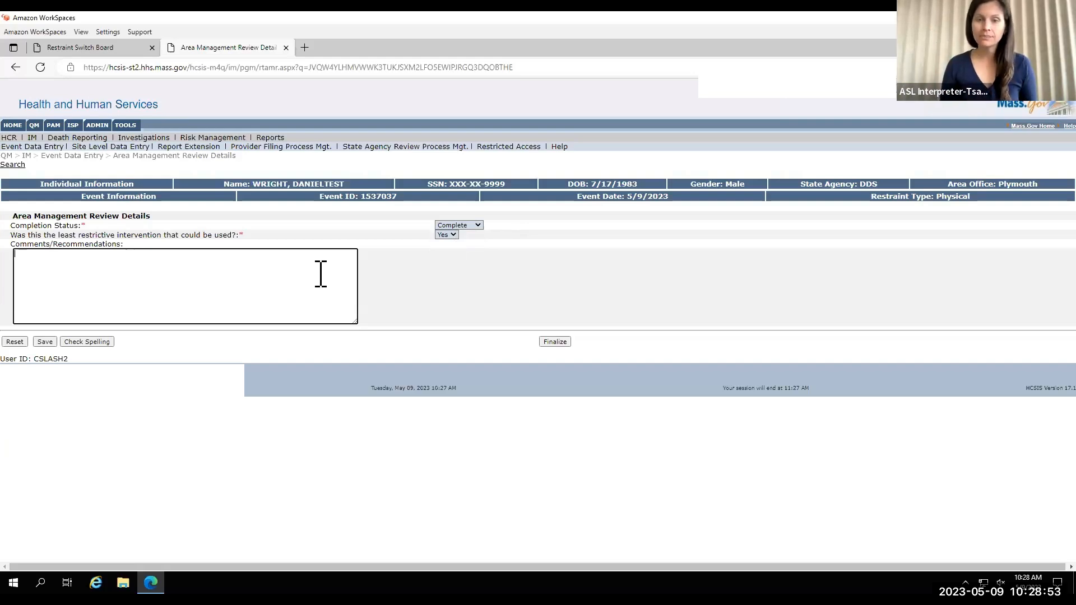
{"action": "type", "text": "individual may benefit from a road safety assessment and a teaching plan on community outing safety"}
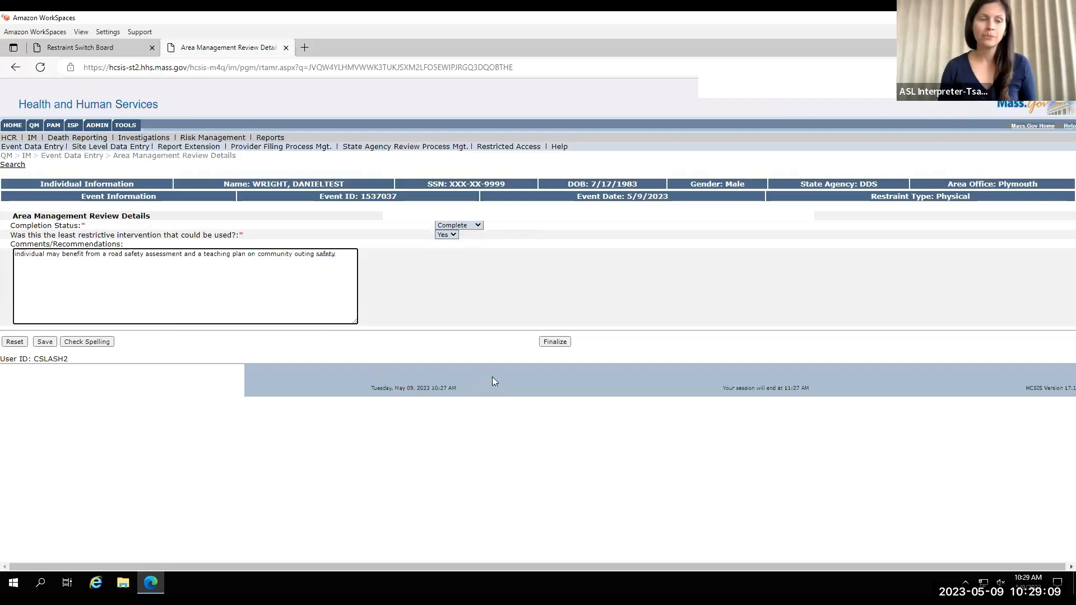
{"action": "left_click", "coordinate": [552, 343]}
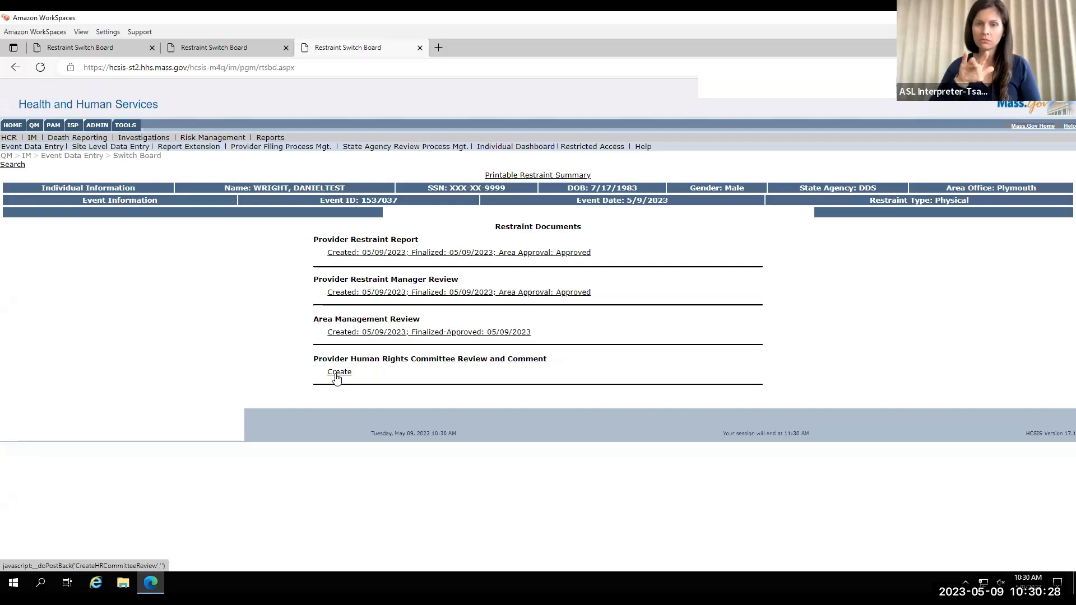
Create the Provider Human Rights Committee review dated 05/09/2023 with comment "The agency needs to review road safety skills with the individual before going on a walk".
{"action": "left_click", "coordinate": [339, 372]}
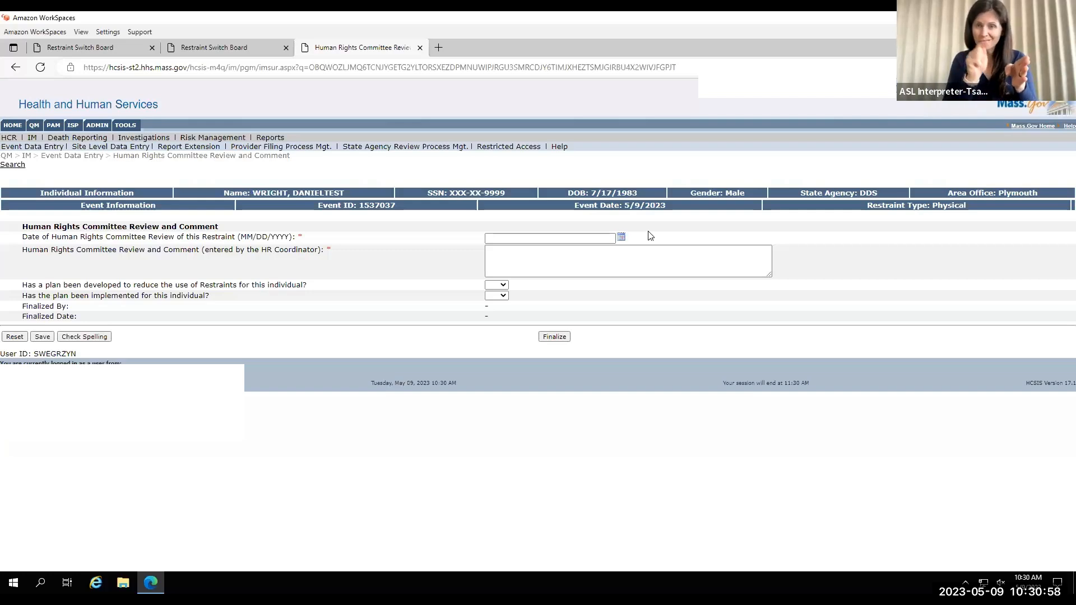
{"action": "left_click", "coordinate": [620, 236]}
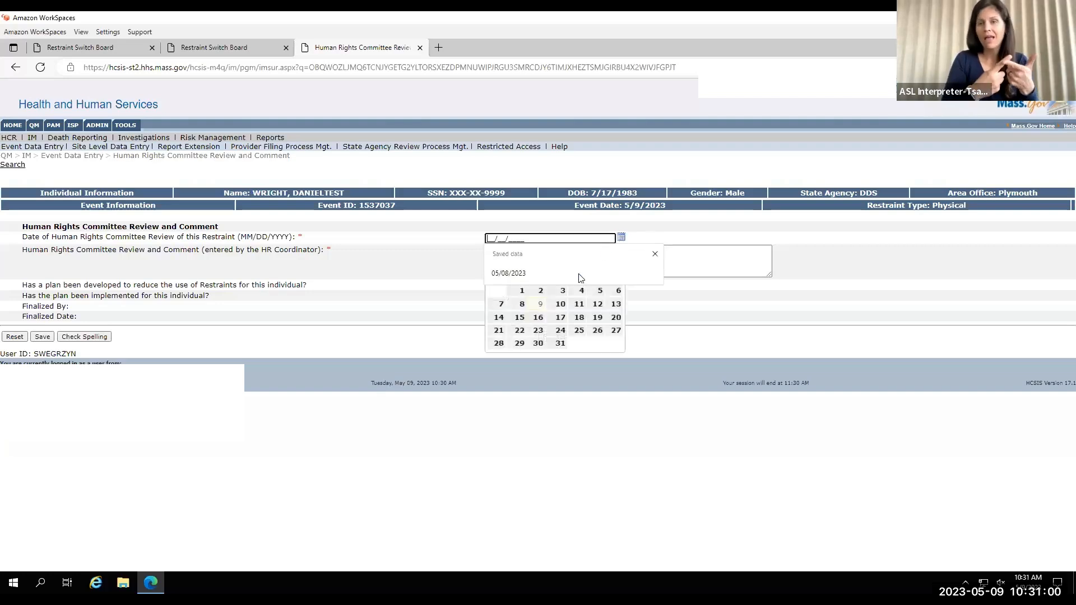
{"action": "left_click", "coordinate": [541, 304]}
{"action": "left_click", "coordinate": [522, 261]}
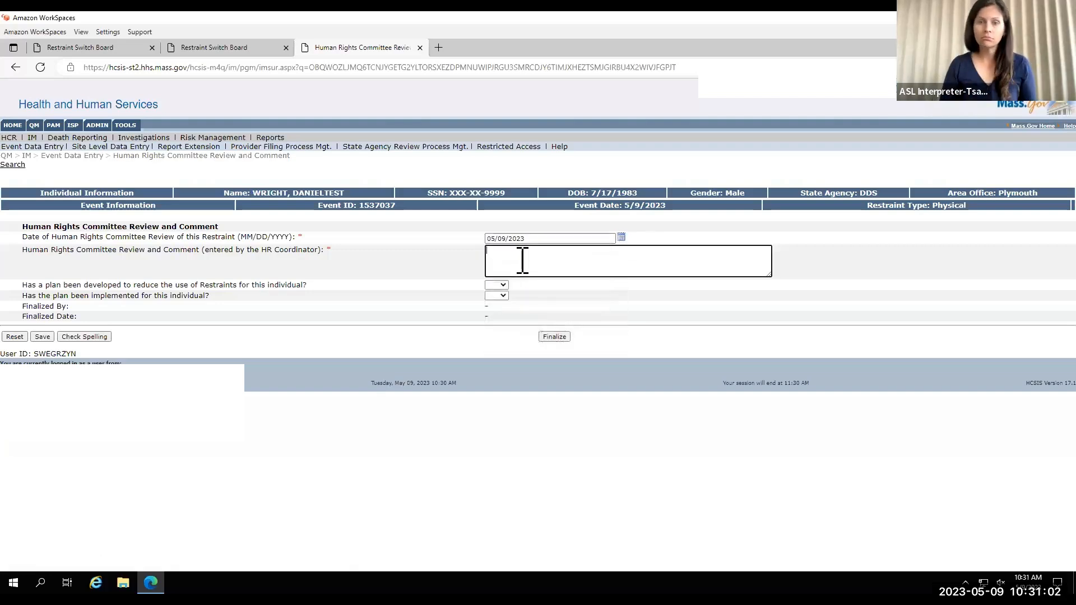
{"action": "type", "text": "The agency needs to review road safety skills with the individual before going on a walk"}
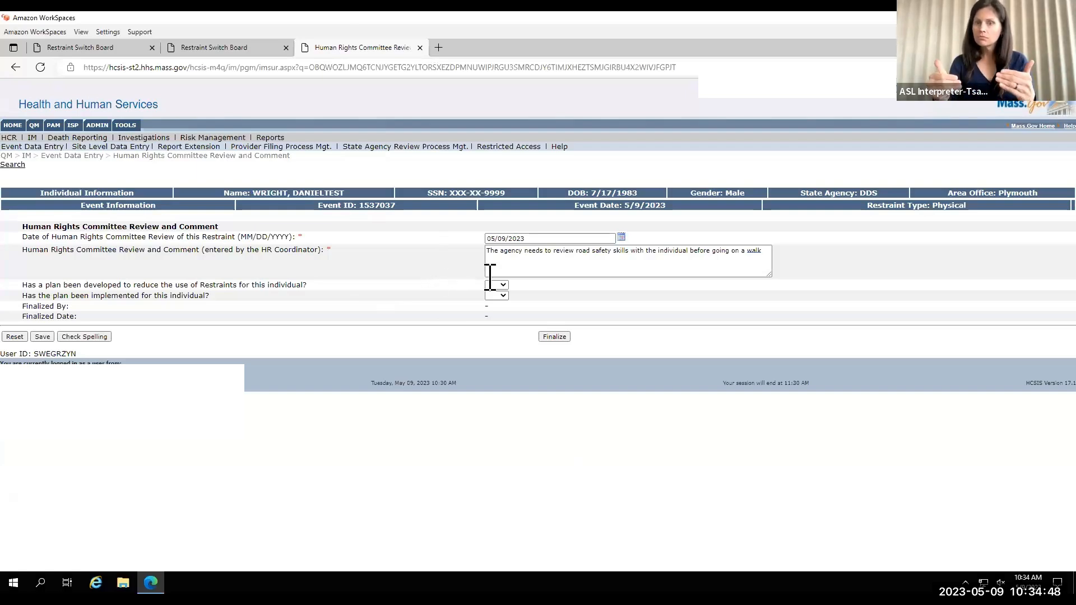
Answer Yes to the restraint reduction plan being developed and implemented, and finalize the Human Rights Committee review.
{"action": "left_click", "coordinate": [496, 295]}
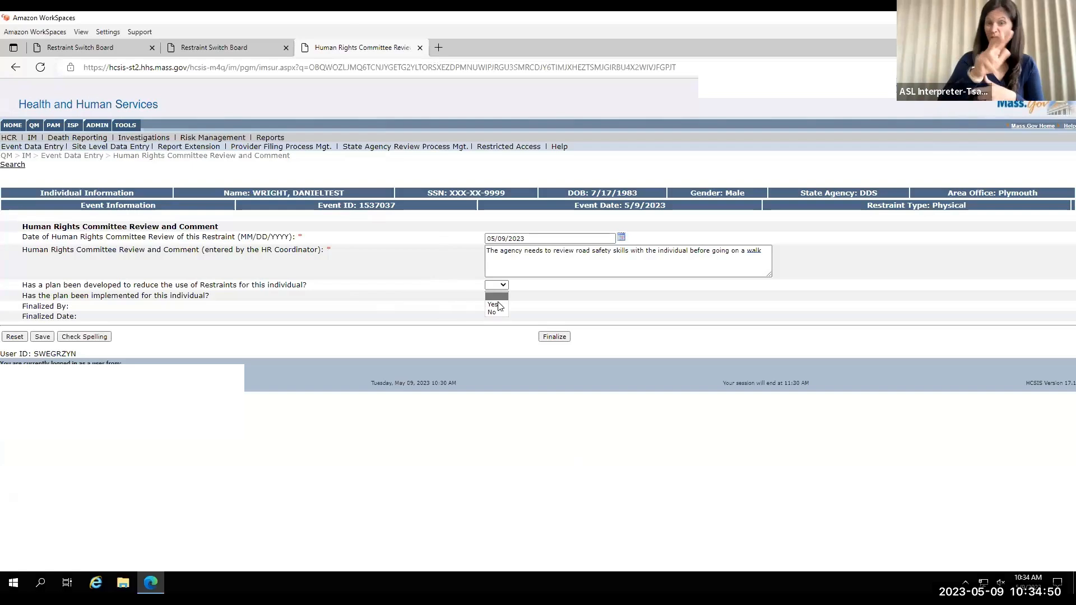
{"action": "left_click", "coordinate": [493, 304]}
{"action": "left_click", "coordinate": [496, 296]}
{"action": "left_click", "coordinate": [494, 315]}
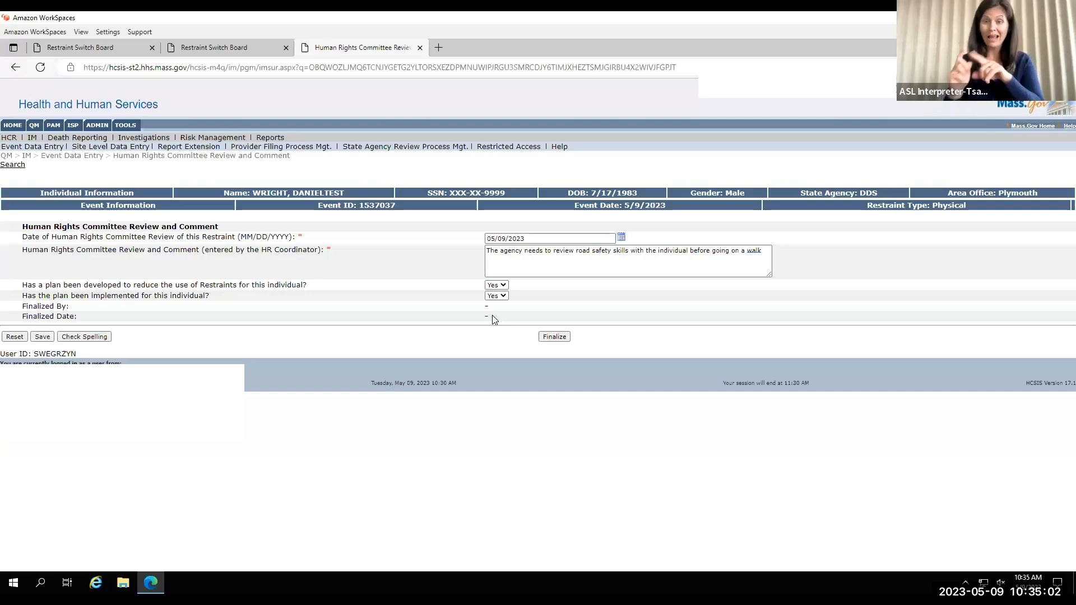
{"action": "left_click", "coordinate": [554, 338]}
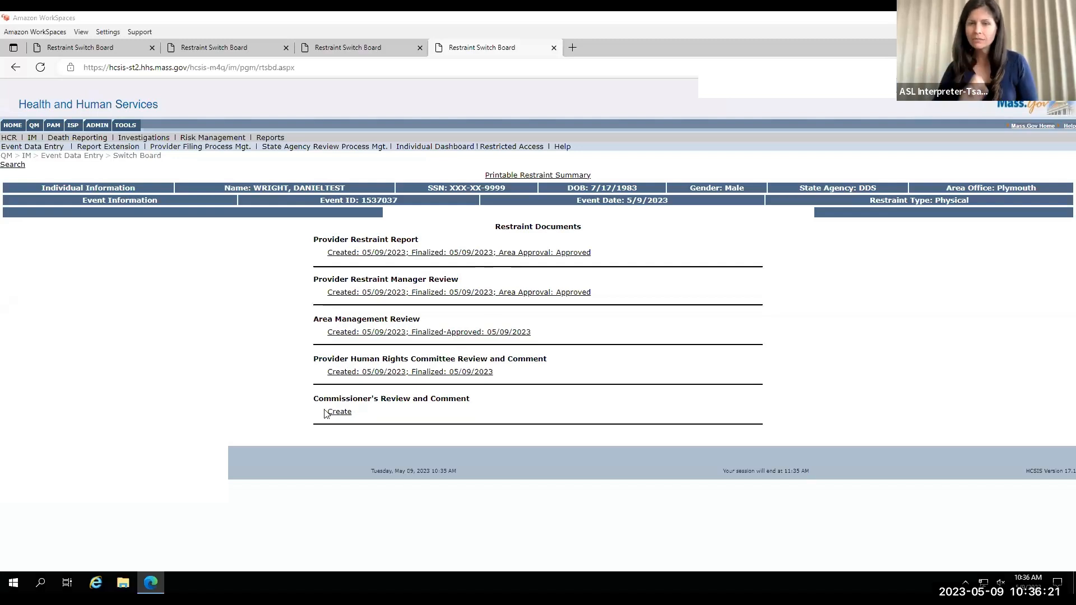
Create the Commissioner's Review and Comment with the text "no concerns noted" and finalize it.
{"action": "left_click", "coordinate": [339, 412]}
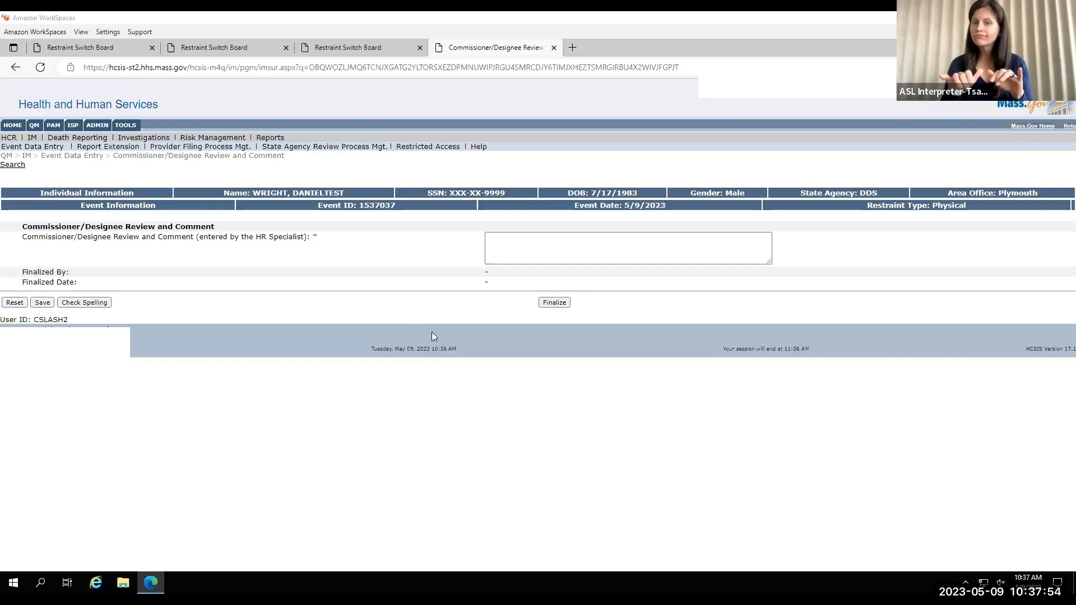
{"action": "left_click", "coordinate": [507, 246]}
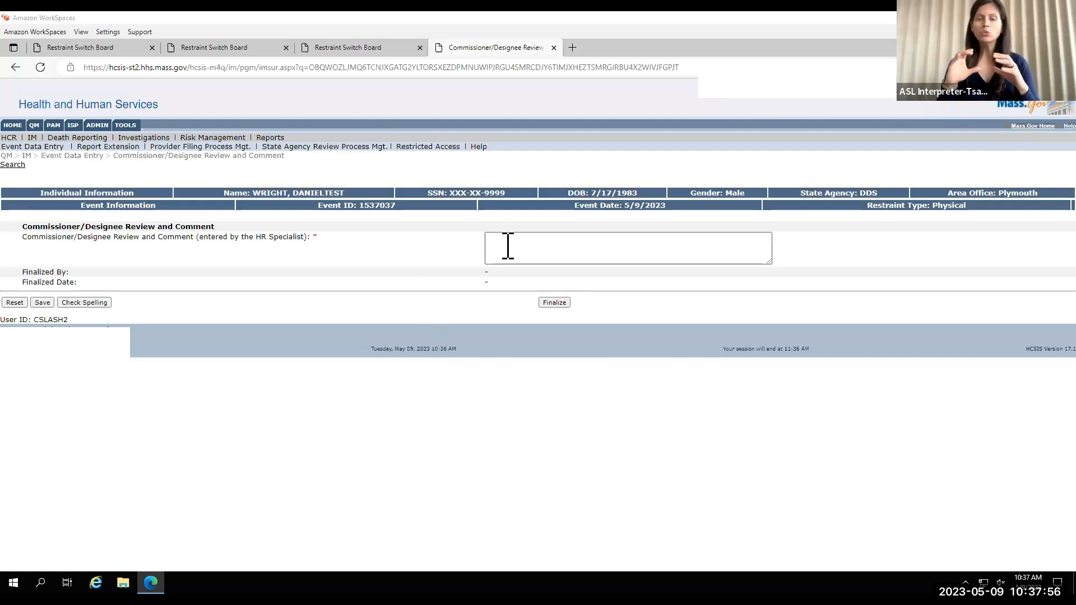
{"action": "left_click", "coordinate": [509, 245]}
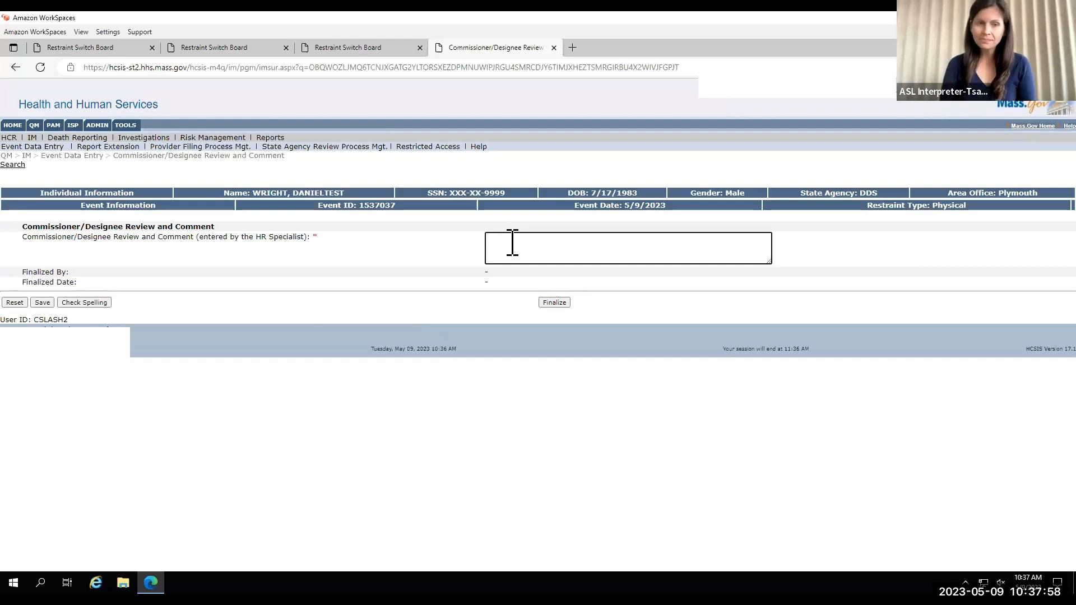
{"action": "type", "text": "no concerns noted"}
{"action": "left_click", "coordinate": [472, 370]}
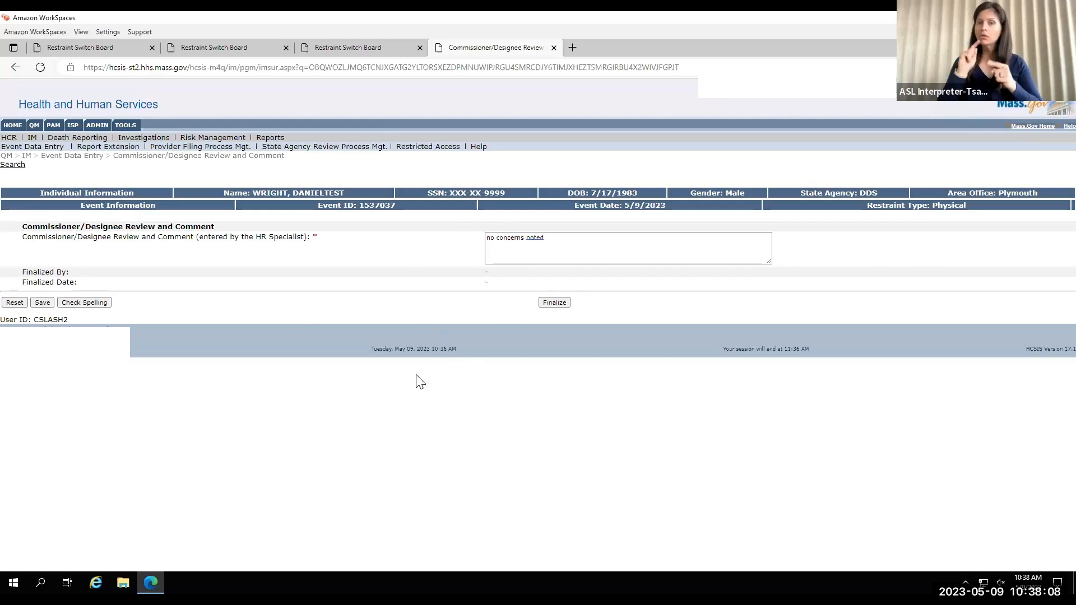
{"action": "left_click", "coordinate": [544, 305]}
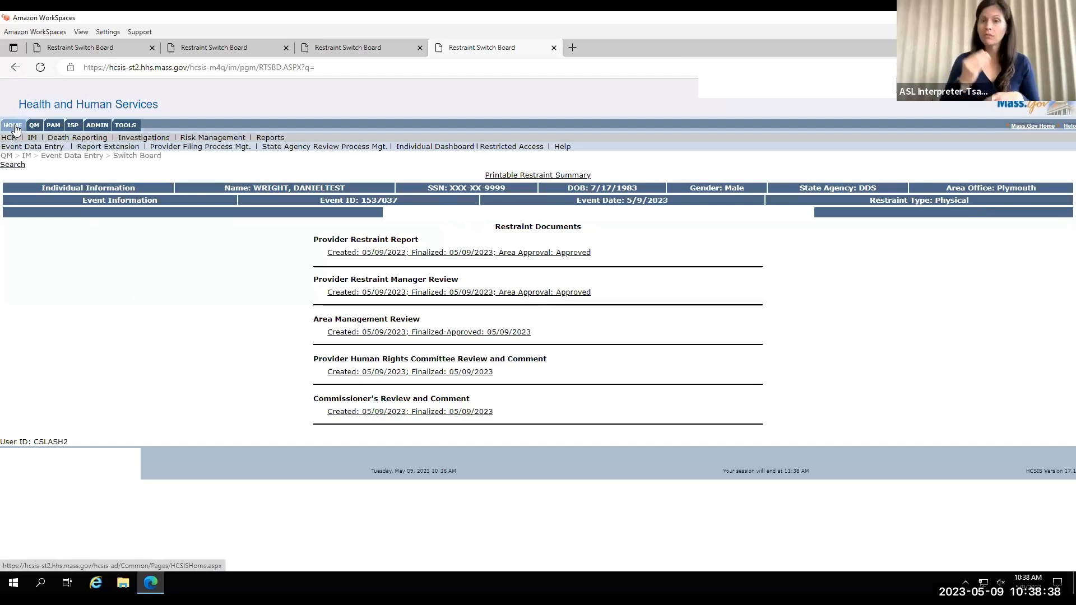
Display the Restraint Management reports in the HCSIS Reports List, and switch to the Management Reports slide.
{"action": "left_click", "coordinate": [16, 128]}
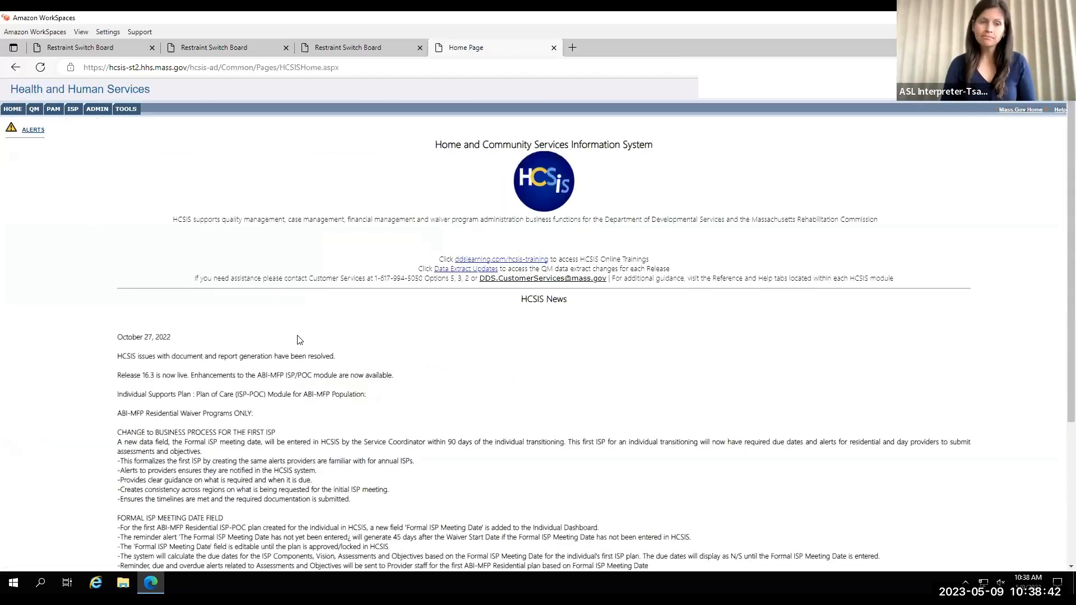
{"action": "left_click", "coordinate": [32, 112]}
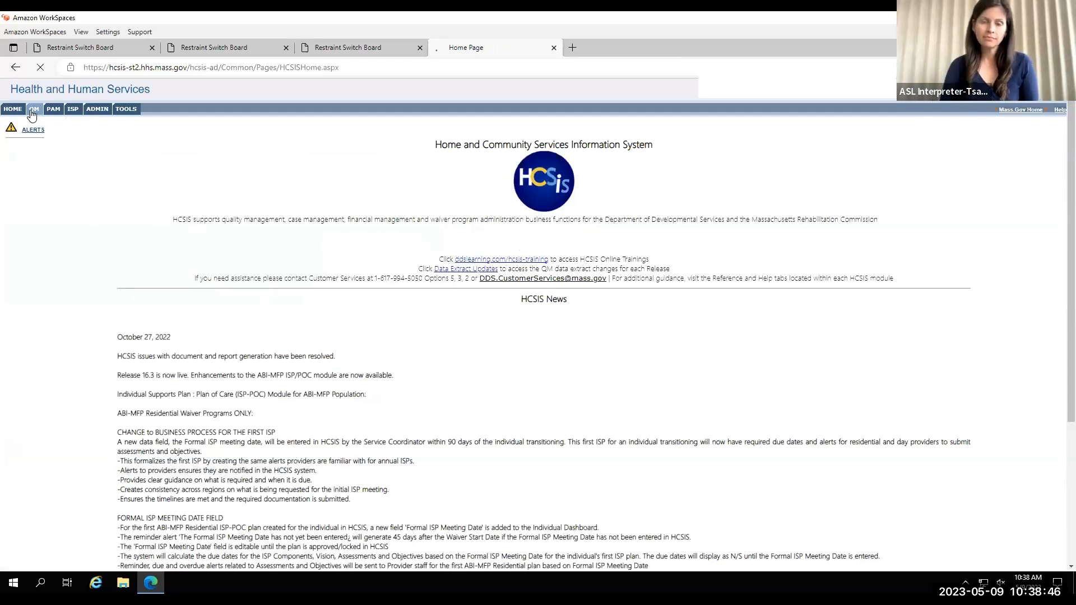
{"action": "left_click", "coordinate": [270, 125]}
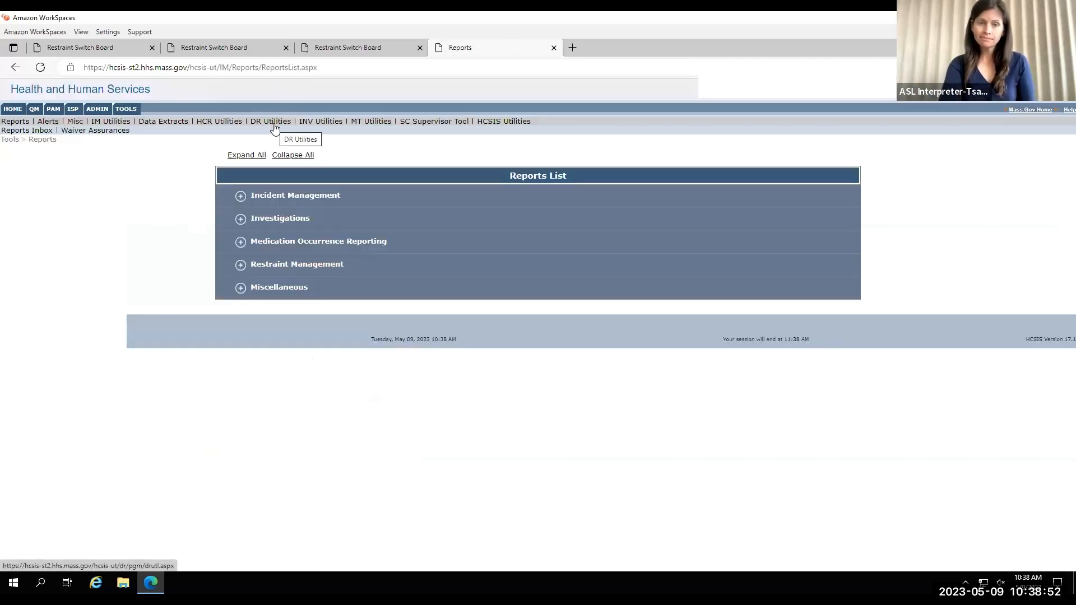
{"action": "left_click", "coordinate": [239, 271]}
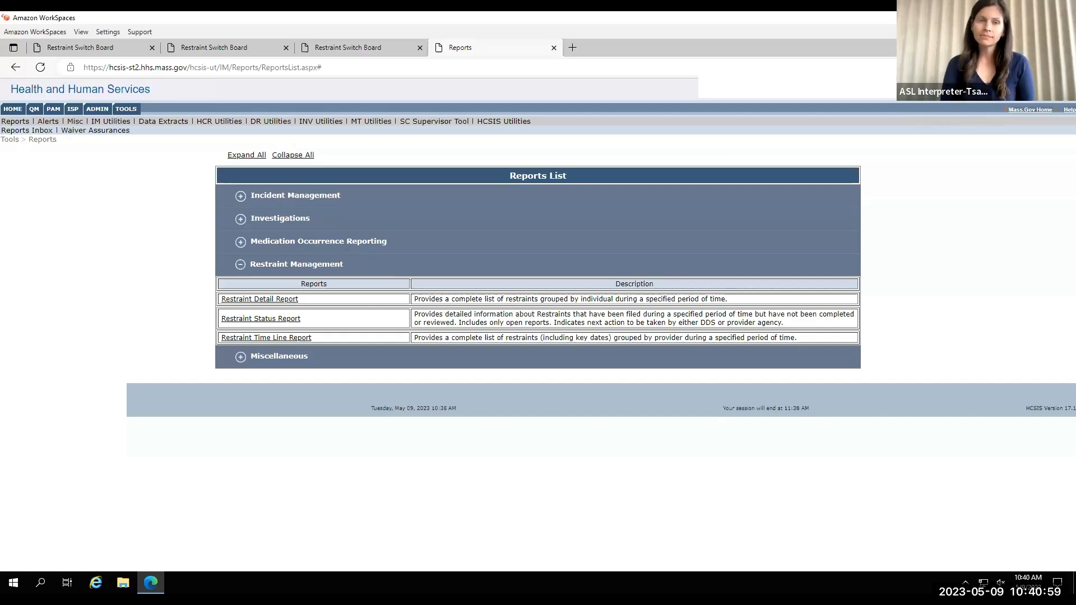
{"action": "key", "text": "alt+Tab"}
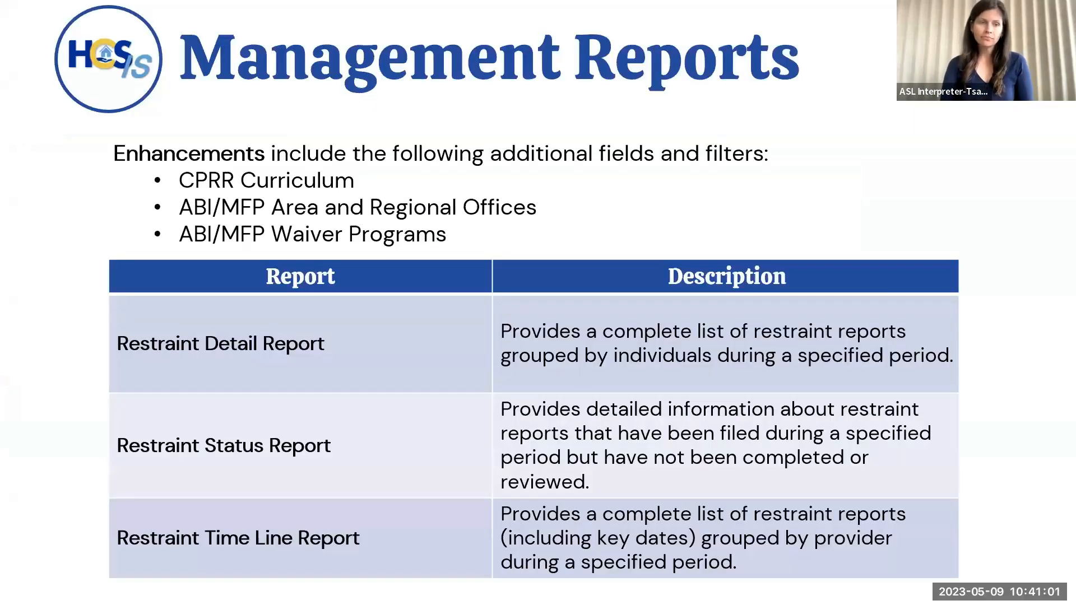